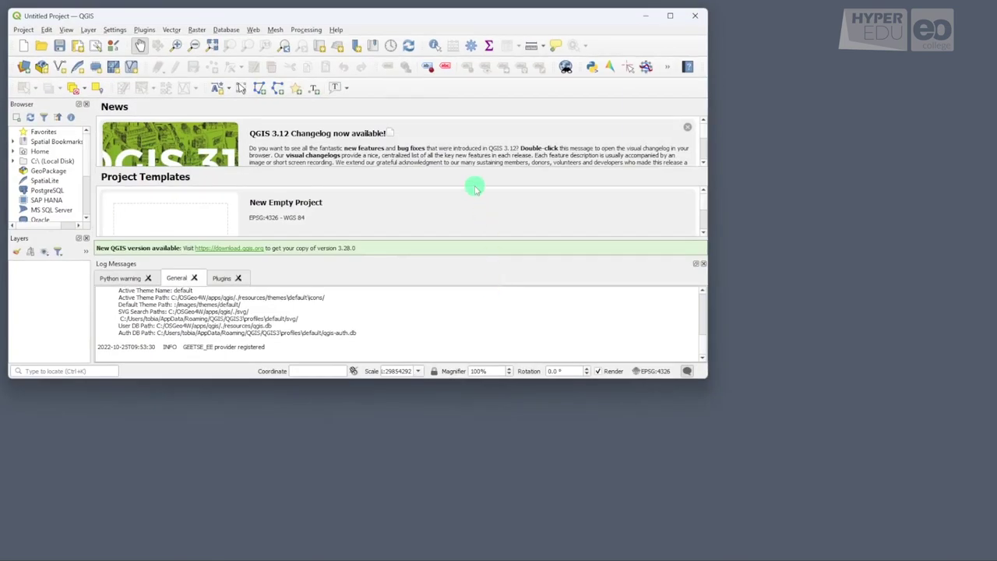
# Check the installed QGIS version in the Help > About dialog
pyautogui.click(336, 30)
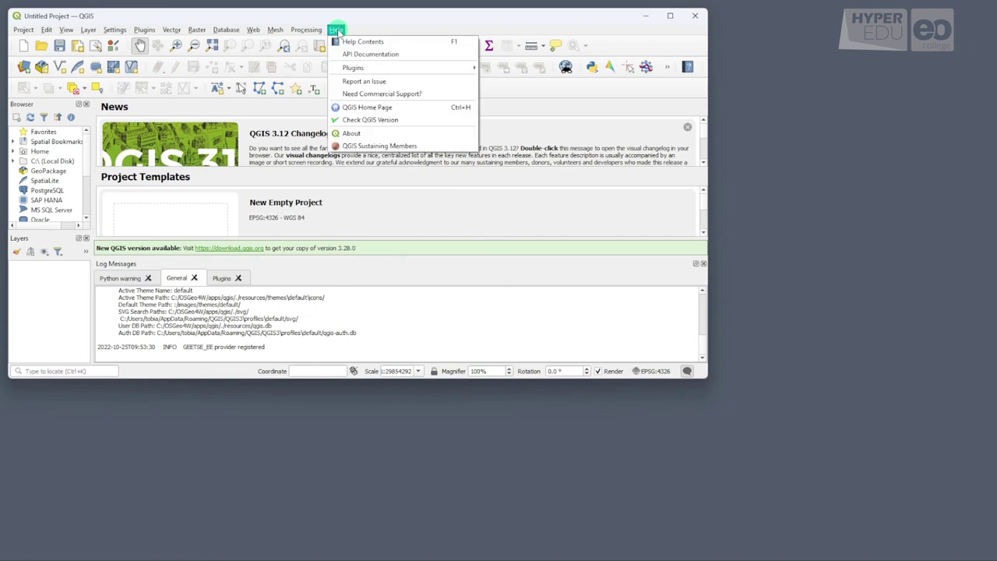
pyautogui.click(355, 133)
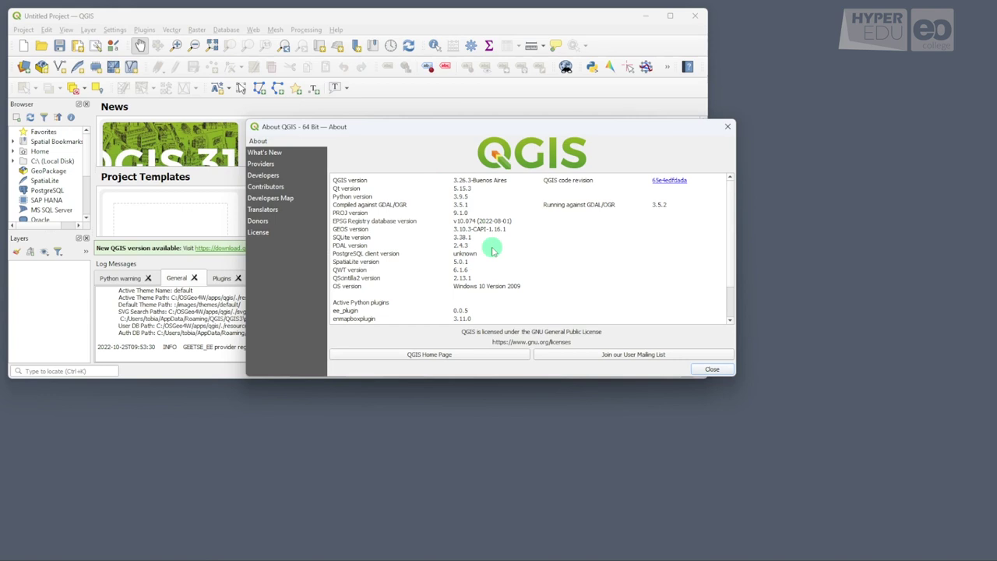
pyautogui.click(709, 369)
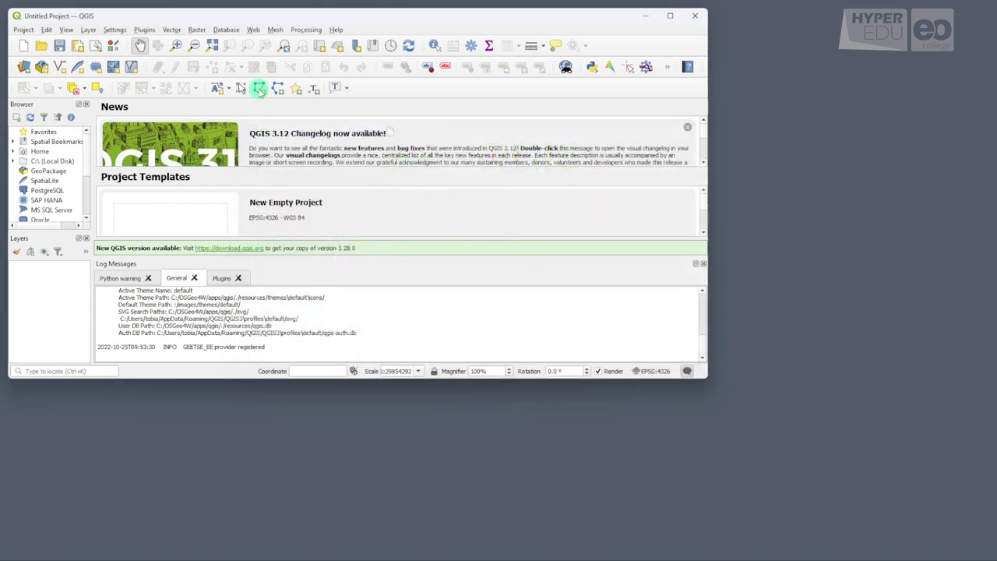
# Confirm the EnMAP-Box 3 plugin is installed and enabled in the Plugins manager
pyautogui.click(152, 30)
pyautogui.click(160, 38)
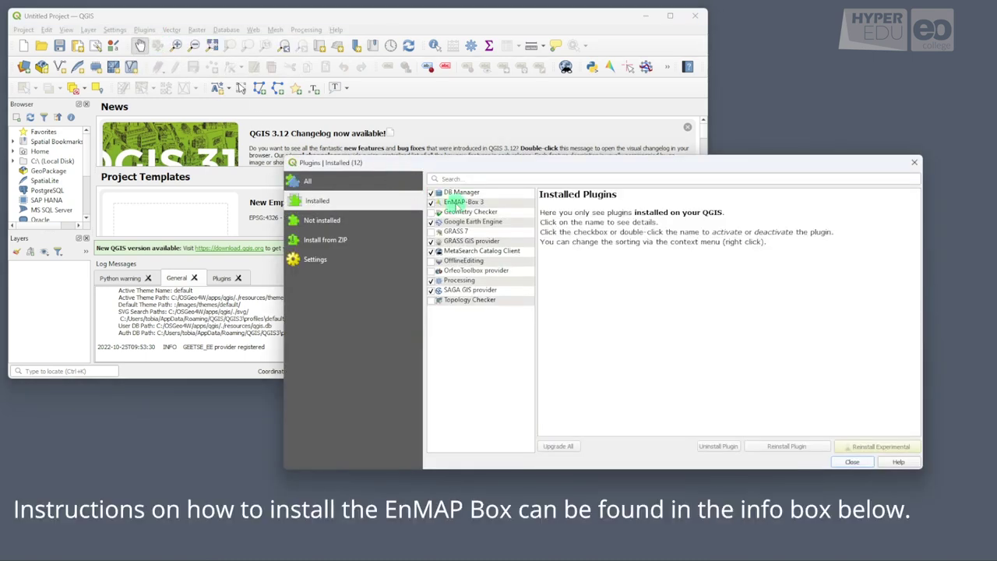
pyautogui.click(462, 203)
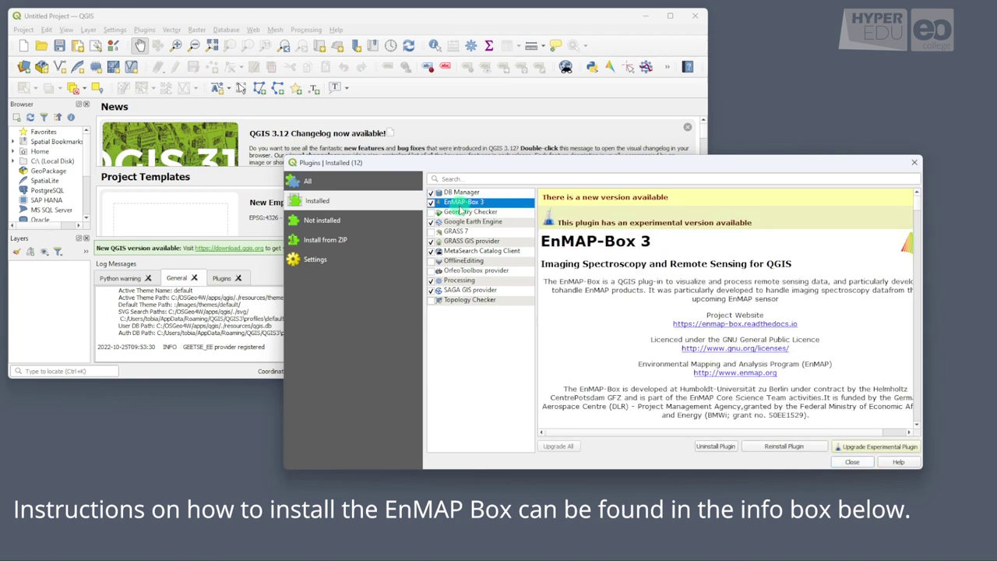
pyautogui.click(853, 461)
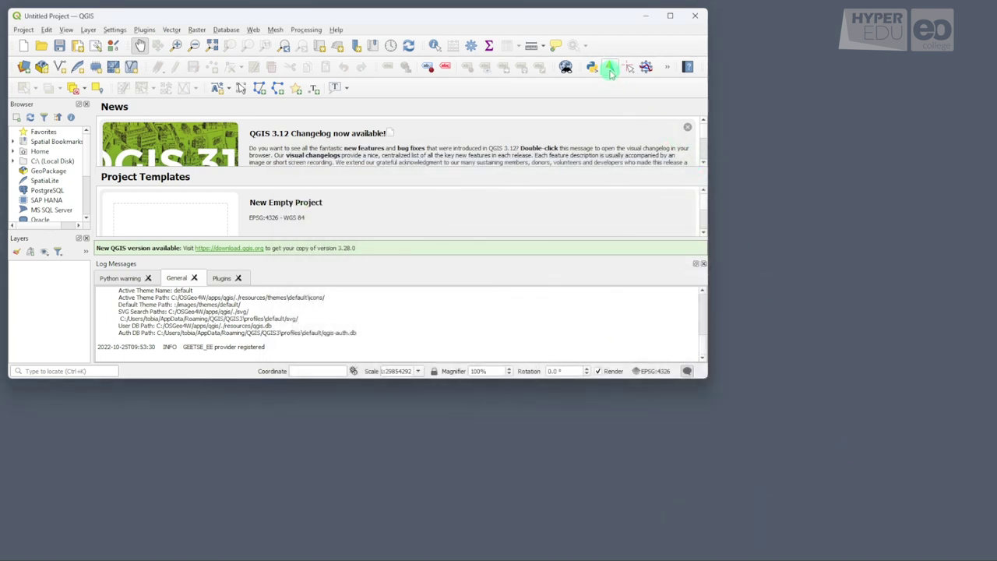
# Launch EnMAP-Box 3 and open the 01_Airborne_Data folder with the AVIRIS-NG image files
pyautogui.click(610, 67)
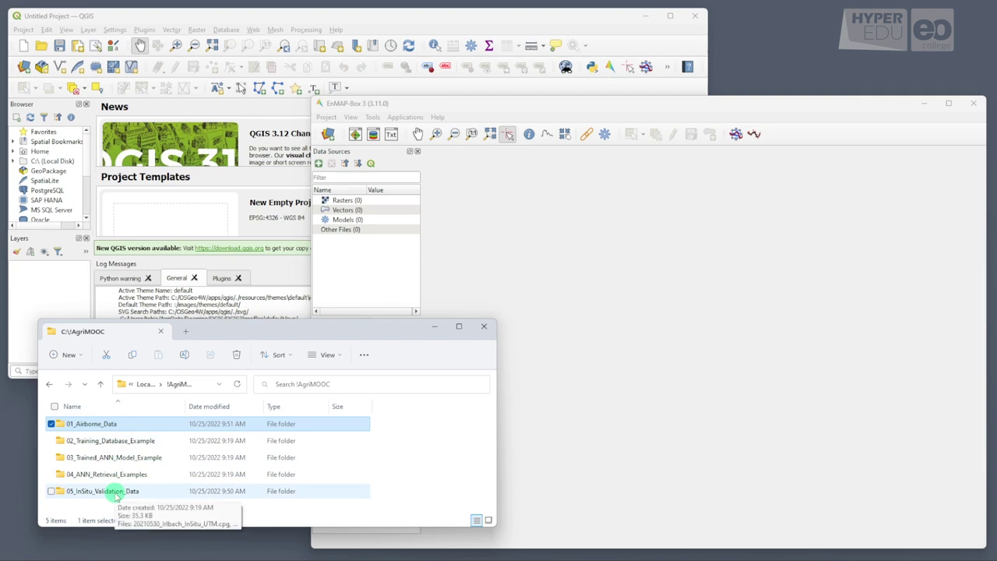
pyautogui.doubleClick(104, 426)
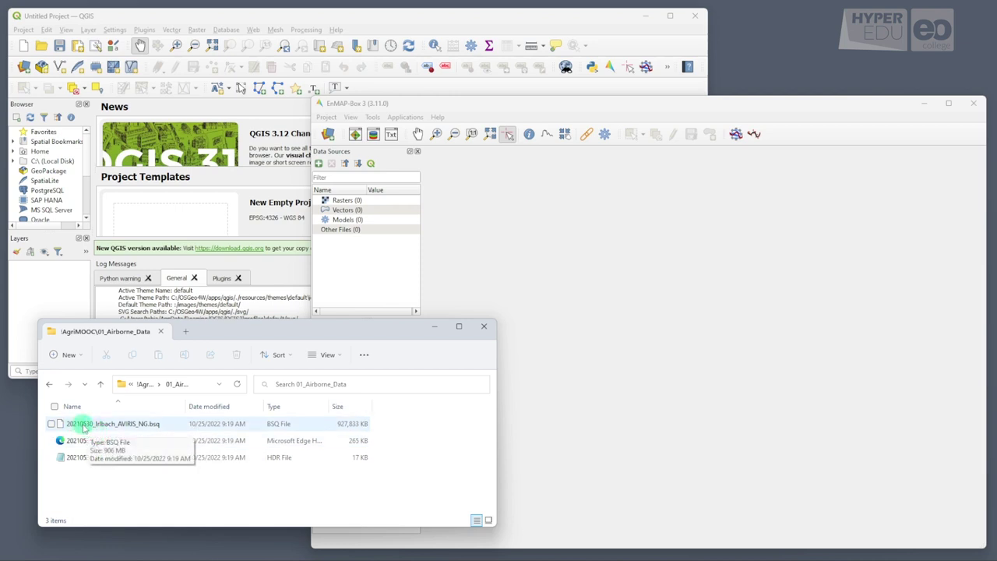
# Add 20210530_Irlbach_AVIRIS_NG.bsq to Data Sources and show it in a new map as Shortwave infrared 1
pyautogui.click(83, 427)
pyautogui.moveTo(84, 427); pyautogui.dragTo(342, 230)
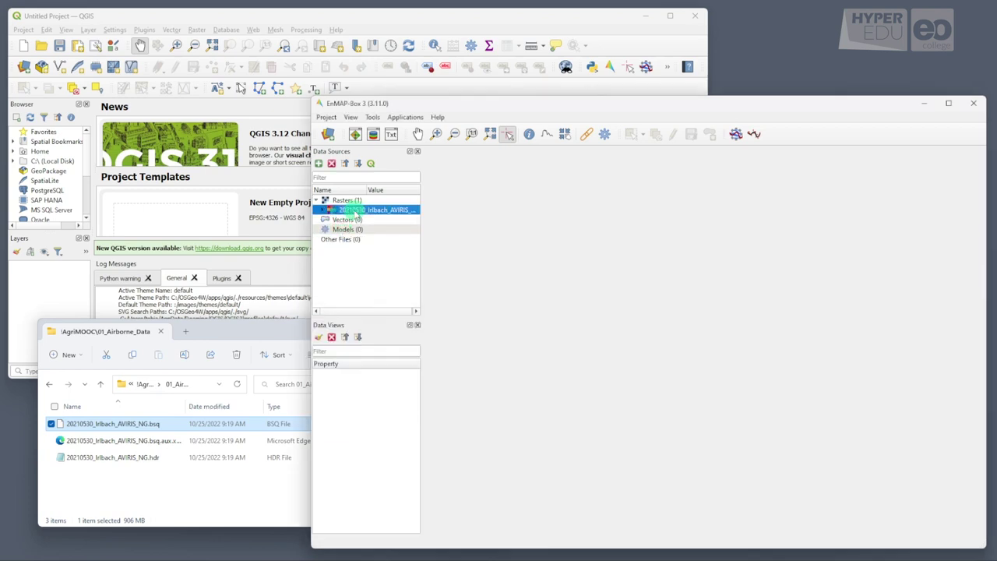
pyautogui.rightClick(355, 211)
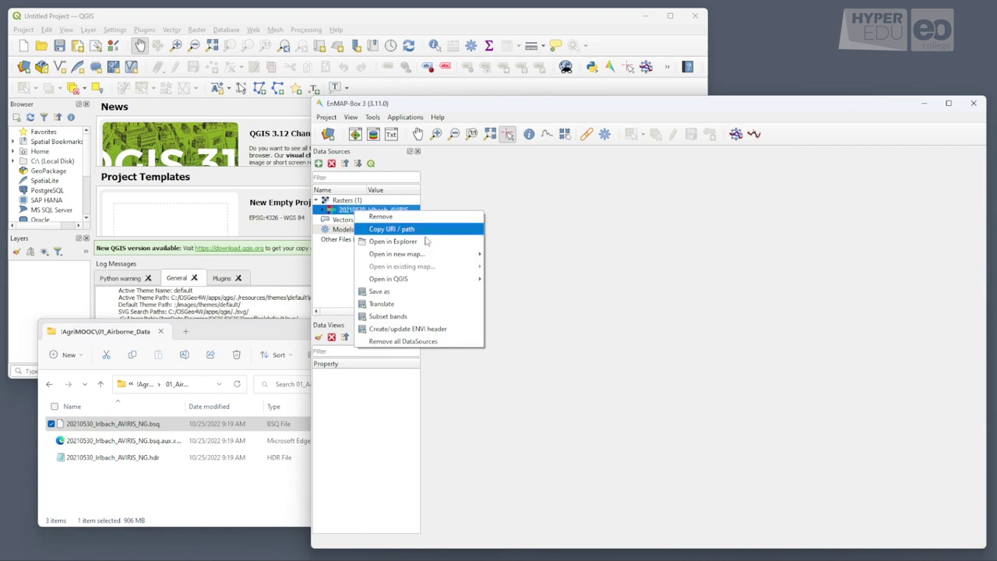
pyautogui.moveTo(438, 258)
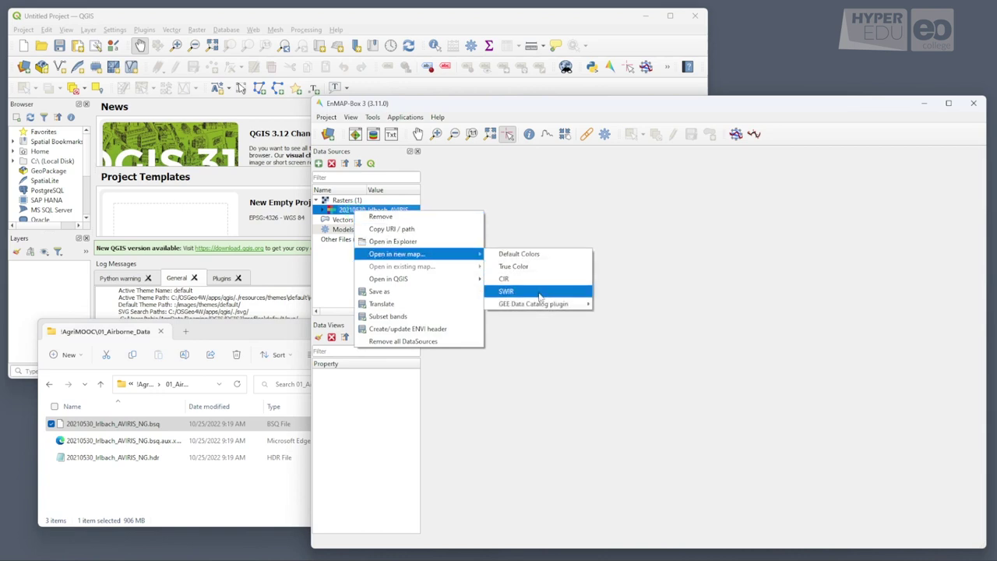
pyautogui.moveTo(546, 311)
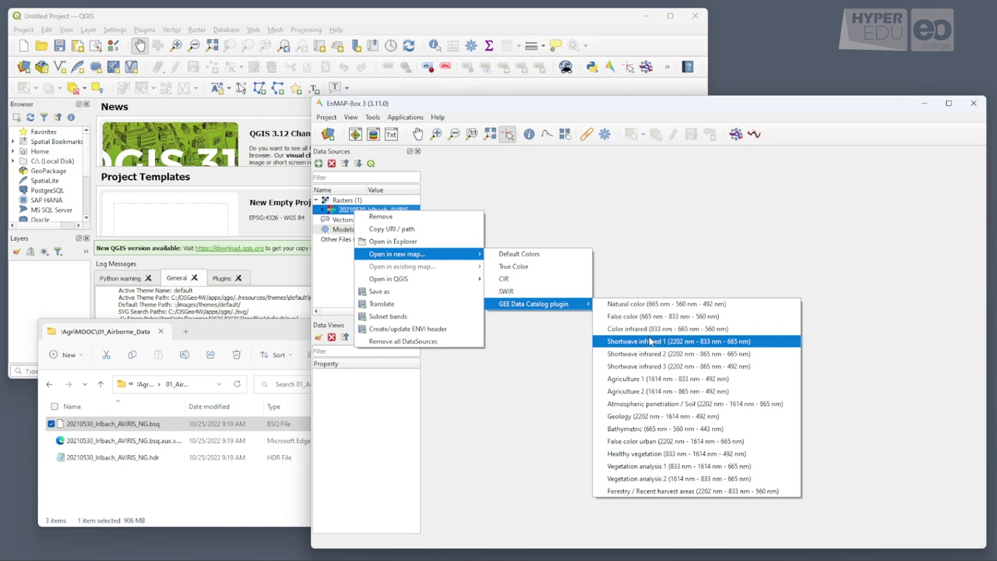
pyautogui.click(651, 341)
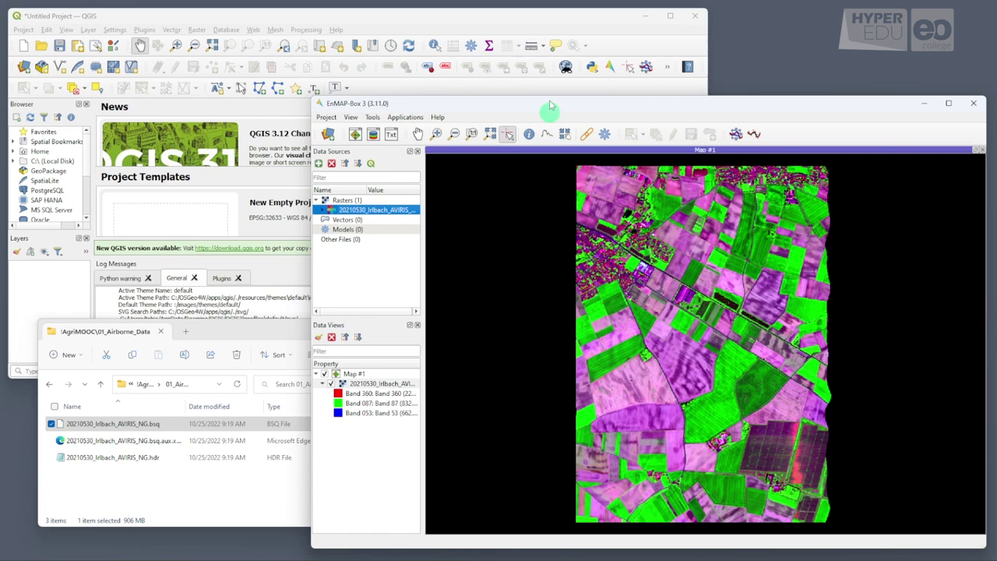
# Move and enlarge the EnMAP-Box window, and turn on the spectral profile identify tool
pyautogui.moveTo(549, 105); pyautogui.dragTo(252, 18)
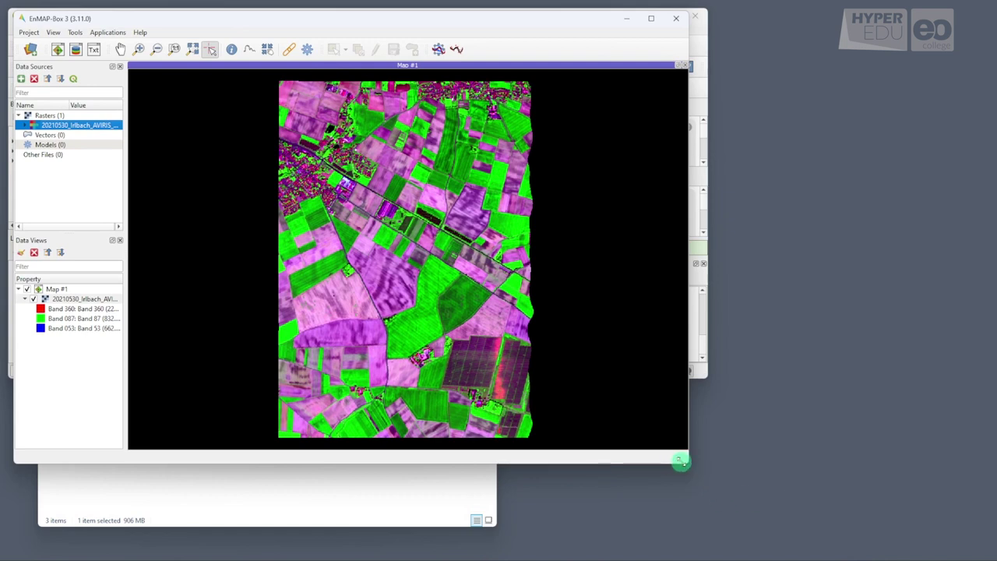
pyautogui.moveTo(681, 461); pyautogui.dragTo(967, 555)
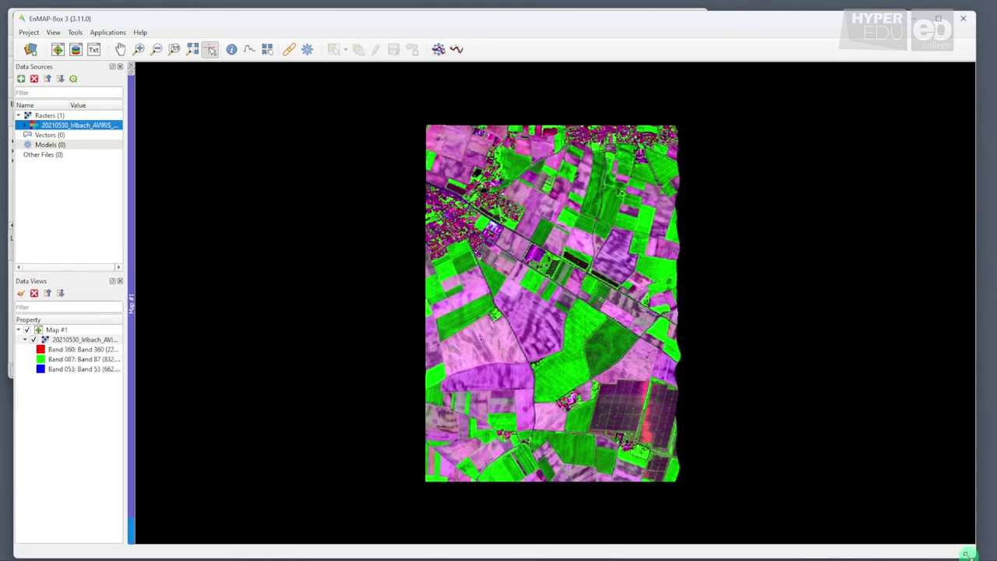
pyautogui.click(251, 51)
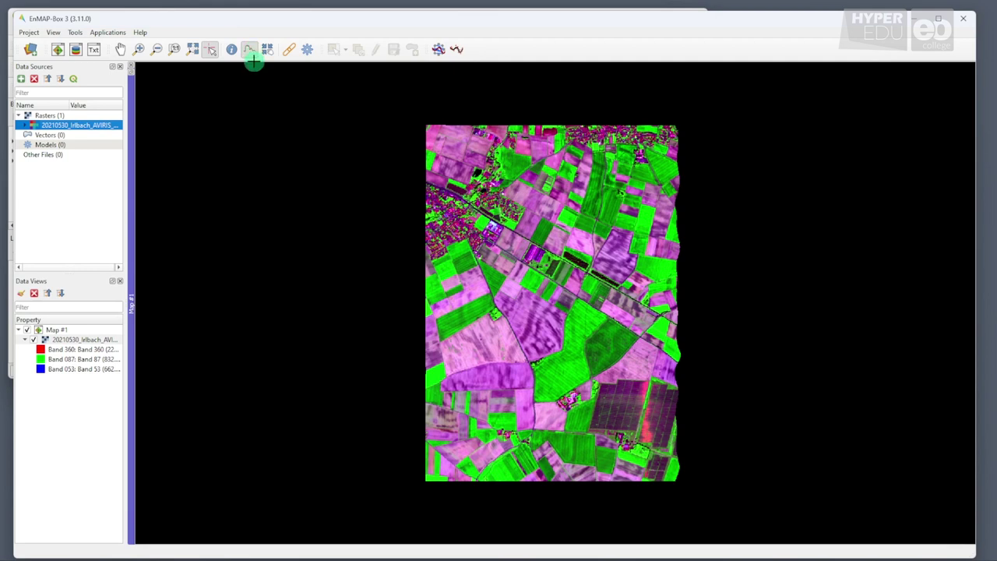
# Plot the spectra of three image pixels, ending on a vegetated field, in SpectralLibrary #1
pyautogui.click(575, 333)
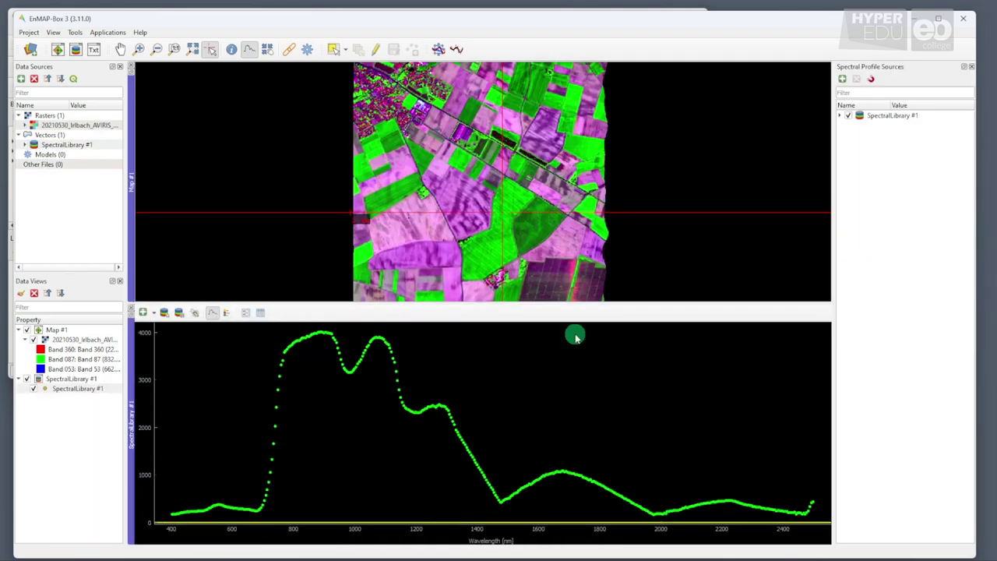
pyautogui.click(464, 220)
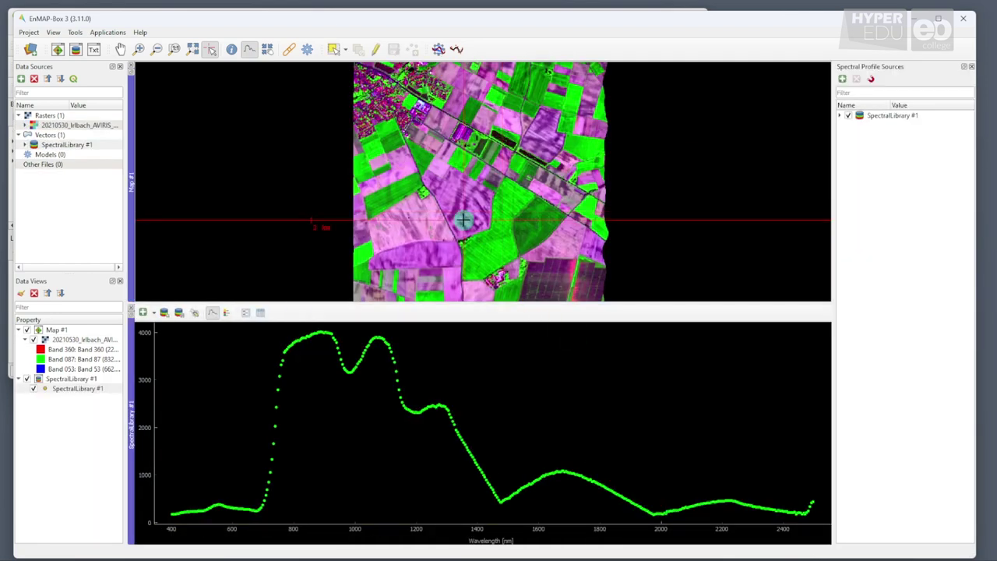
pyautogui.click(406, 187)
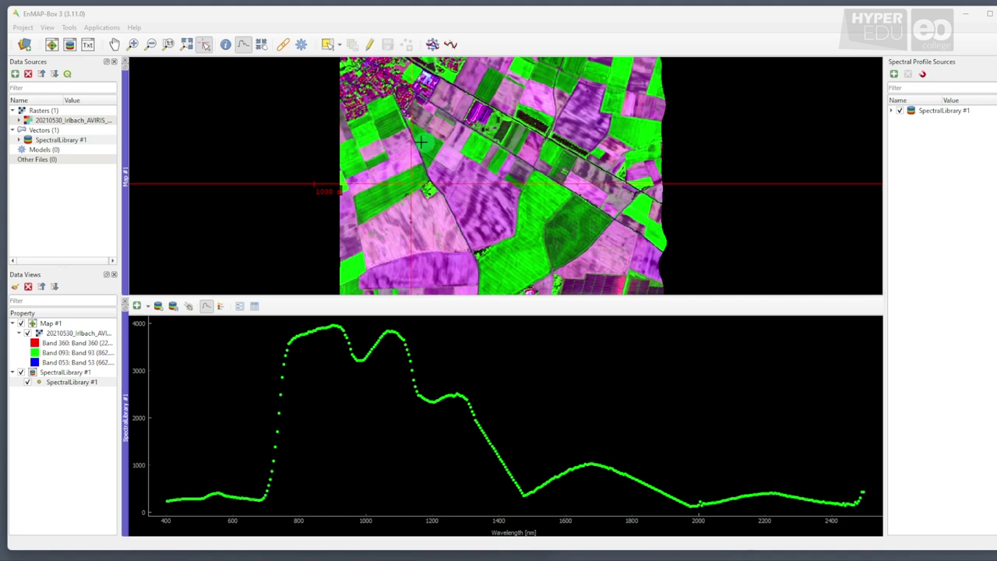
# Start Agricultural Applications > Create Look-up-table with sensor AVIRIS_NG_PROSAILrange_419b (419 bands)
pyautogui.click(114, 28)
pyautogui.moveTo(231, 227)
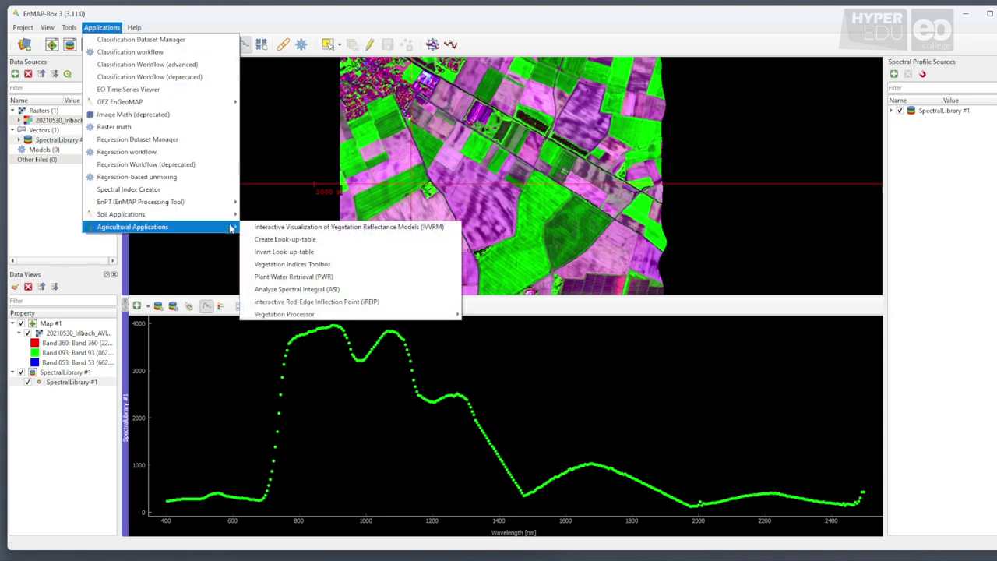
pyautogui.click(284, 240)
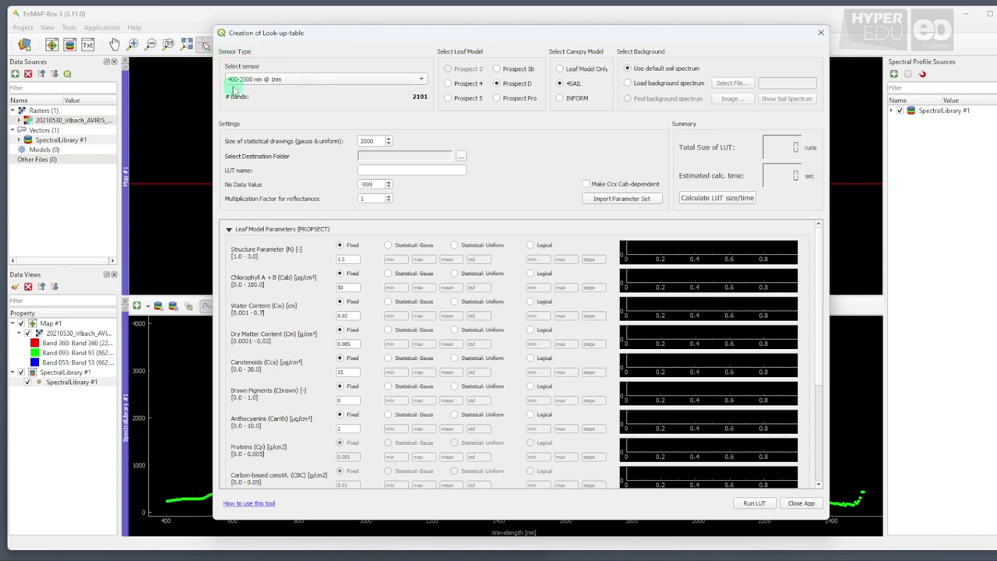
pyautogui.scroll(-1, 332, 82)
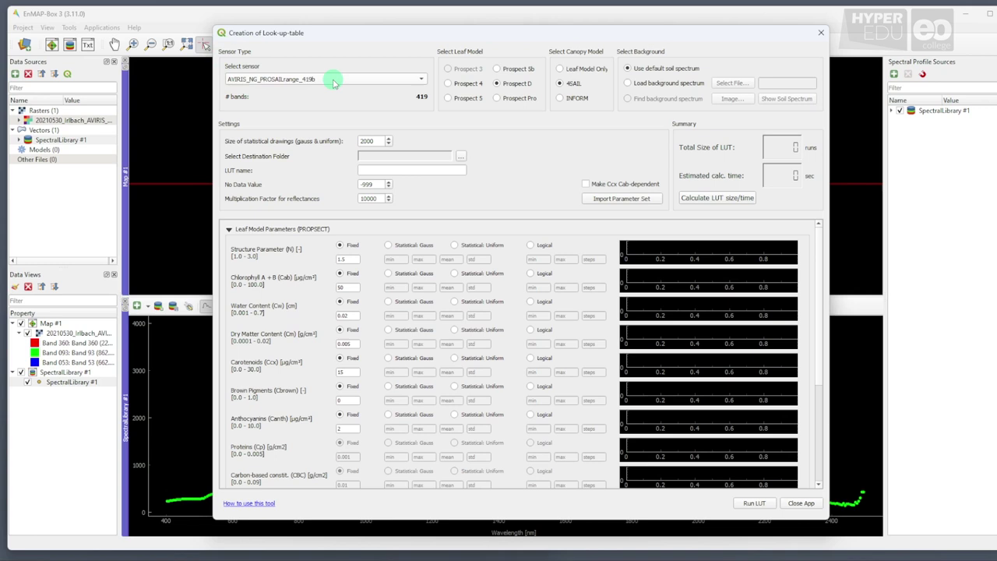
pyautogui.click(334, 83)
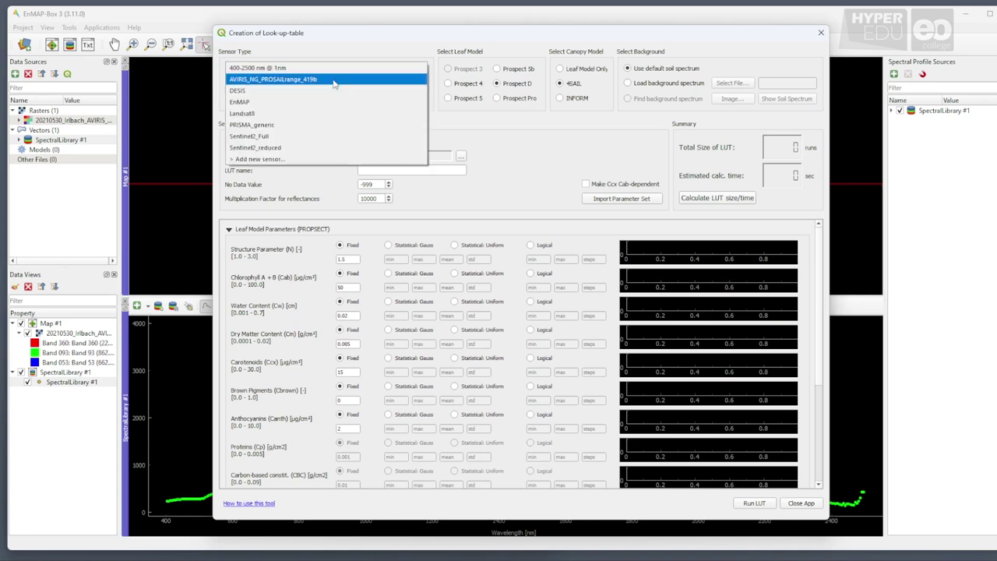
pyautogui.click(283, 79)
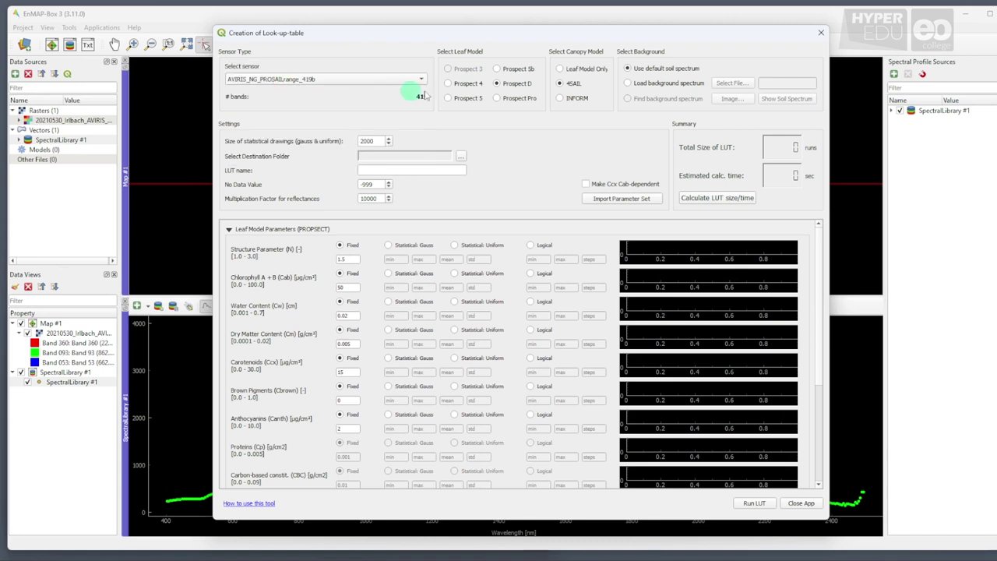
pyautogui.click(470, 84)
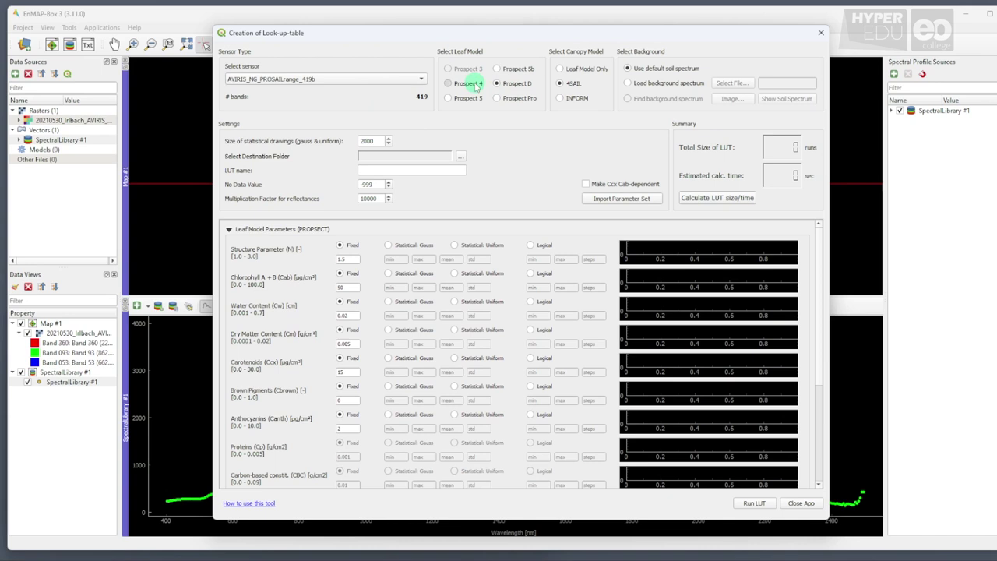
pyautogui.click(514, 84)
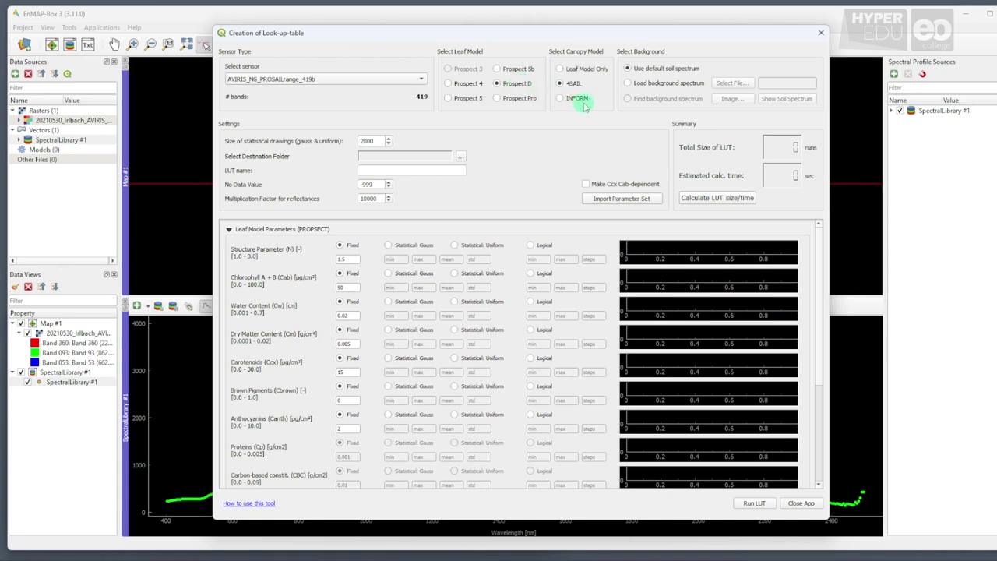
pyautogui.click(575, 69)
pyautogui.click(571, 83)
# Keep 2000 spectra and set the destination folder to C:/AgriMOOC/02_Training_Database_Example
pyautogui.moveTo(374, 142); pyautogui.dragTo(366, 141)
pyautogui.click(375, 143)
pyautogui.click(461, 156)
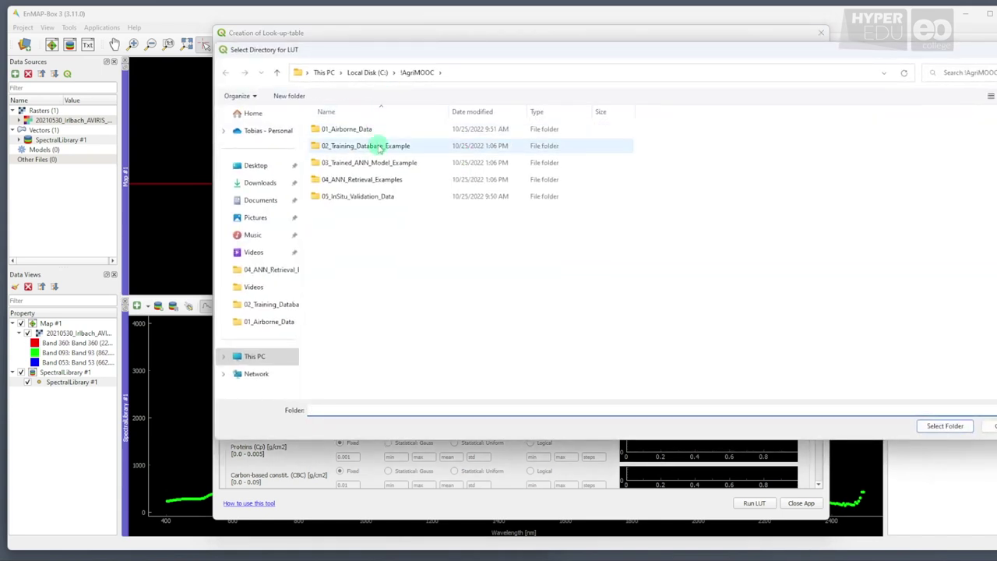
pyautogui.click(335, 146)
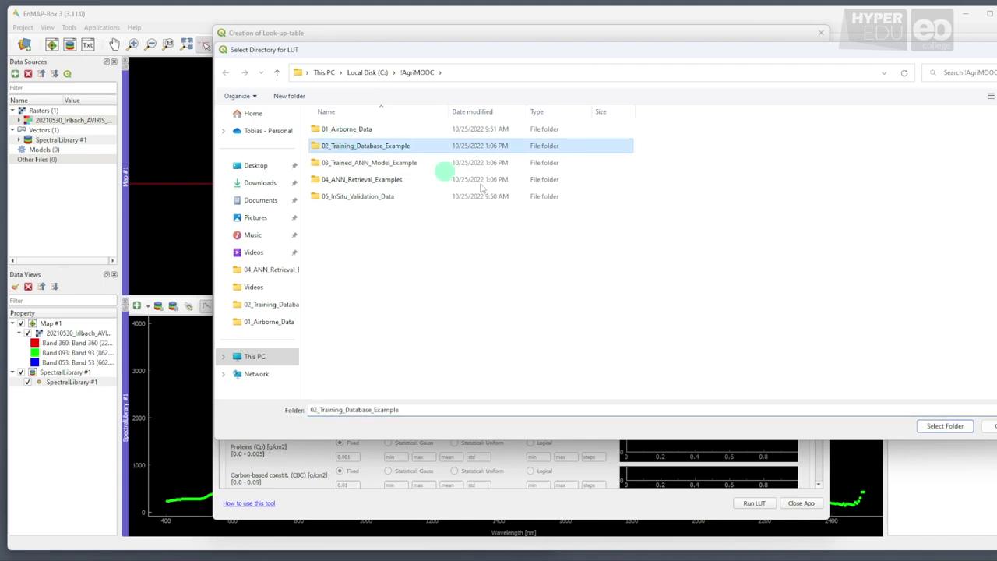
pyautogui.click(944, 425)
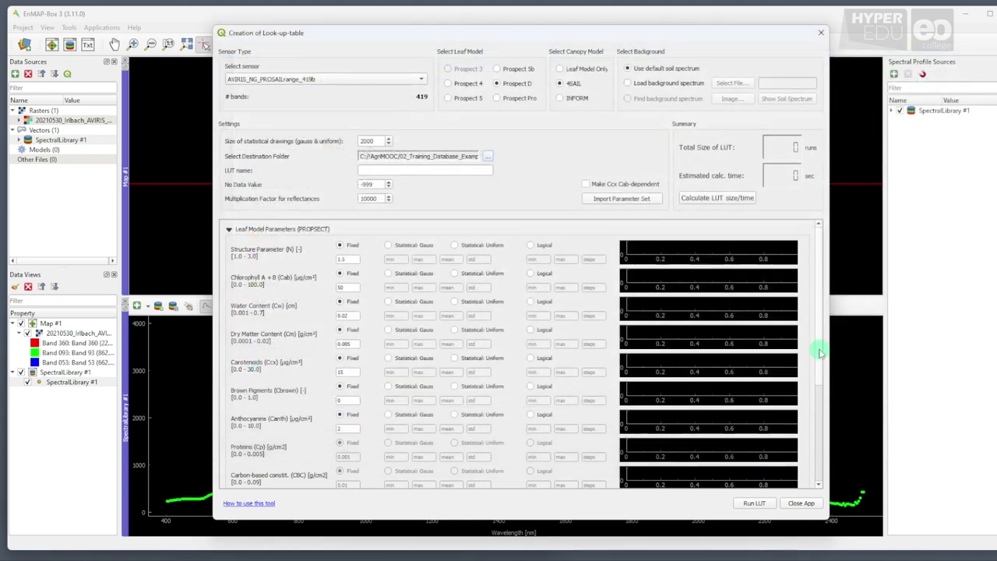
# Enter AgriMOOC as the look-up table name
pyautogui.click(418, 170)
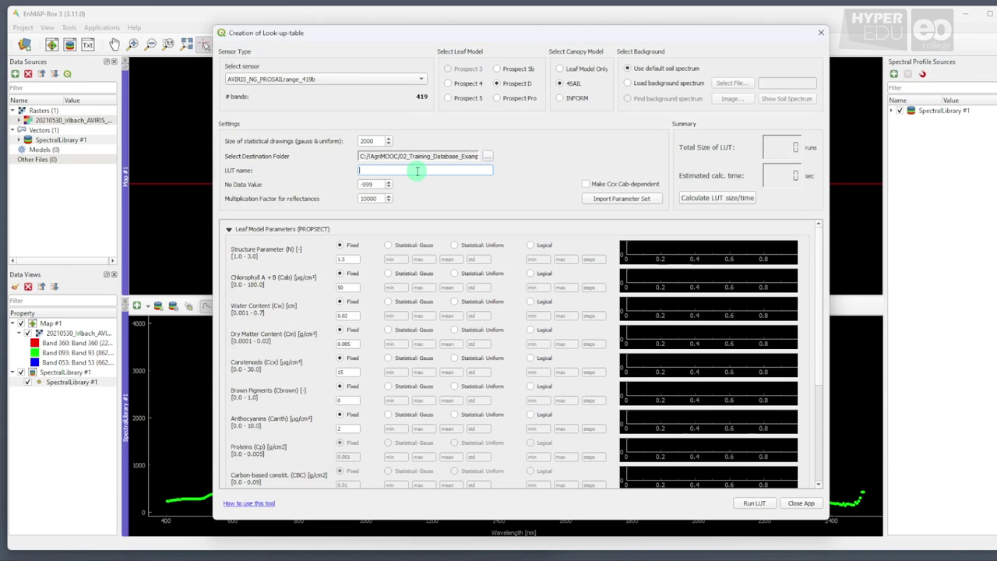
pyautogui.write('AgriMOOC')
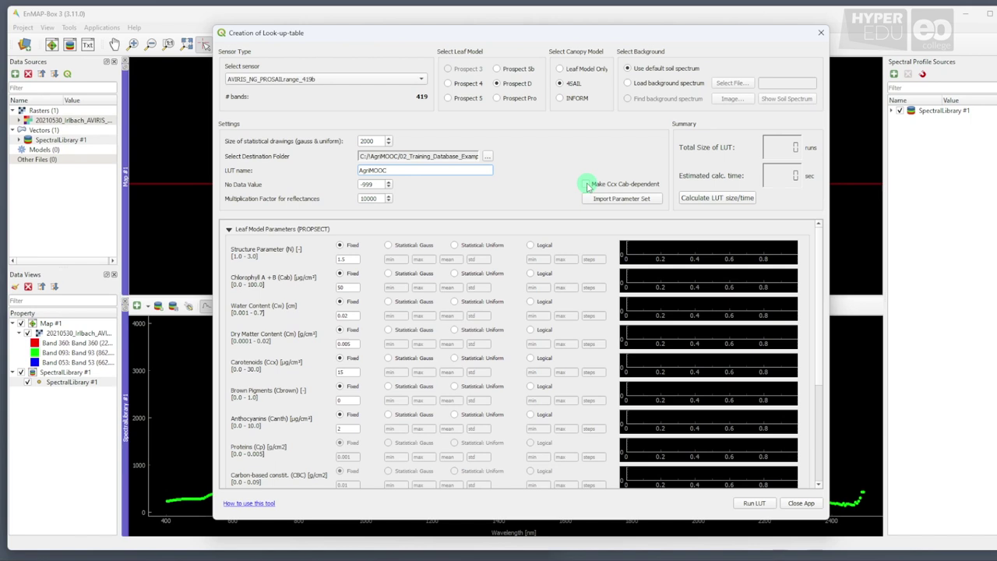
# Tick 'Make Ccx Cab-dependent' and refresh the PROSPECT leaf parameter section
pyautogui.click(587, 185)
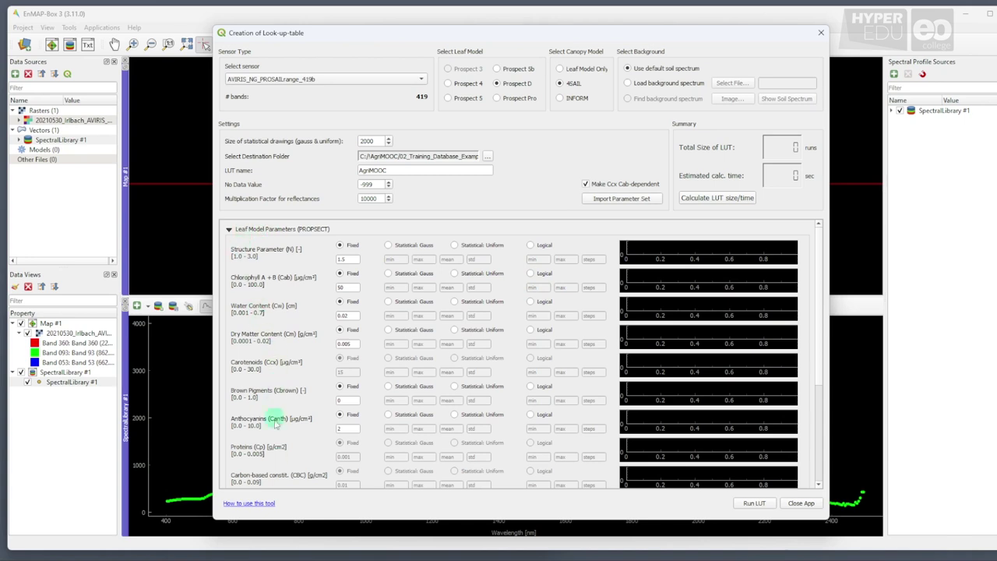
pyautogui.click(229, 229)
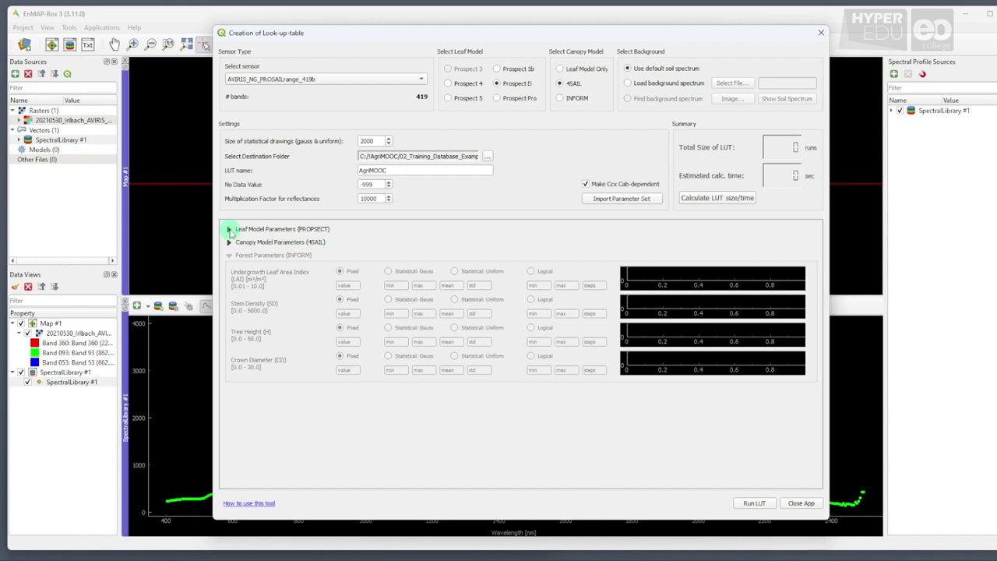
pyautogui.click(230, 229)
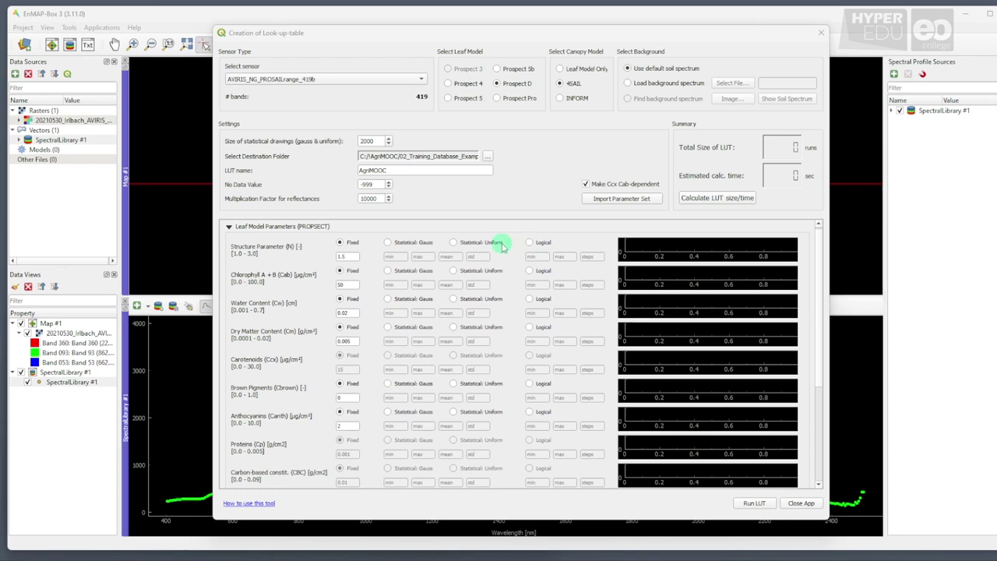
# Draw Structure Parameter N uniformly between 1.0 and 2.0
pyautogui.click(468, 245)
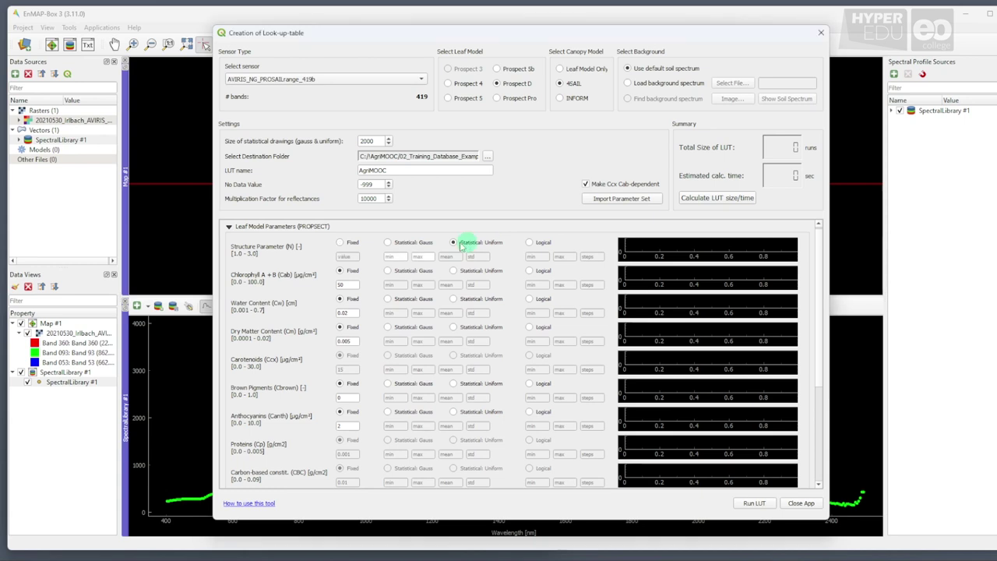
pyautogui.click(398, 257)
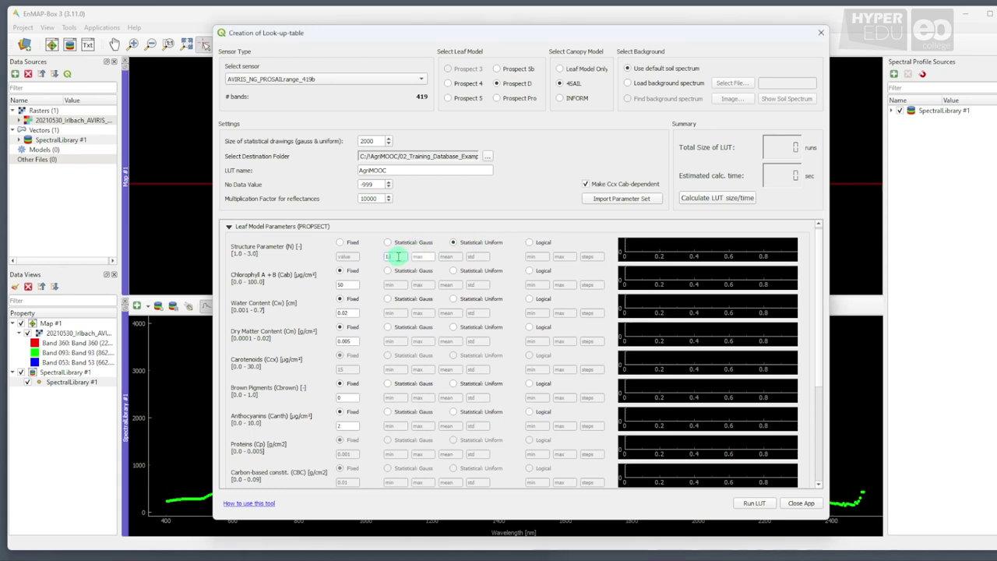
pyautogui.write('1.0')
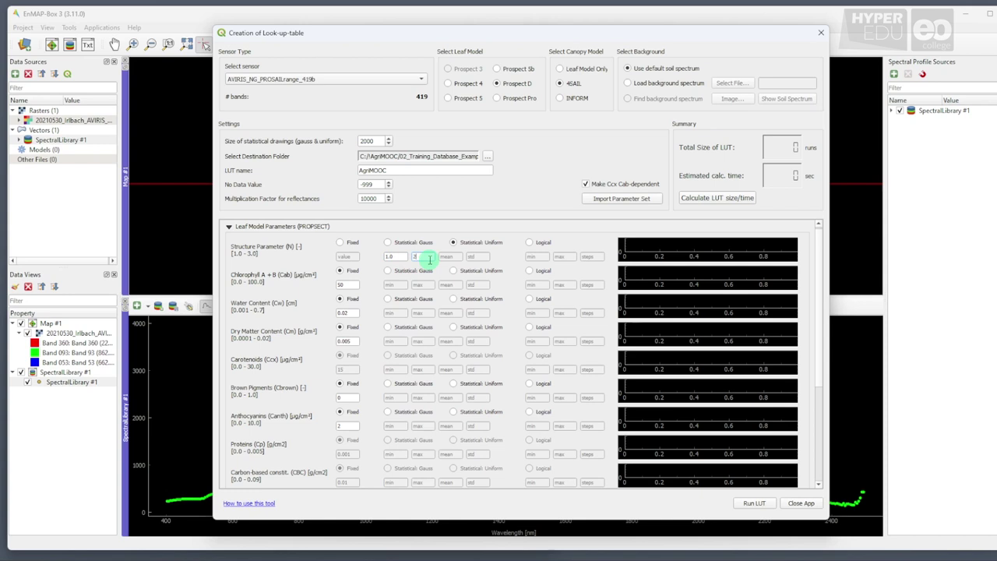
pyautogui.click(419, 256)
pyautogui.write('2.0')
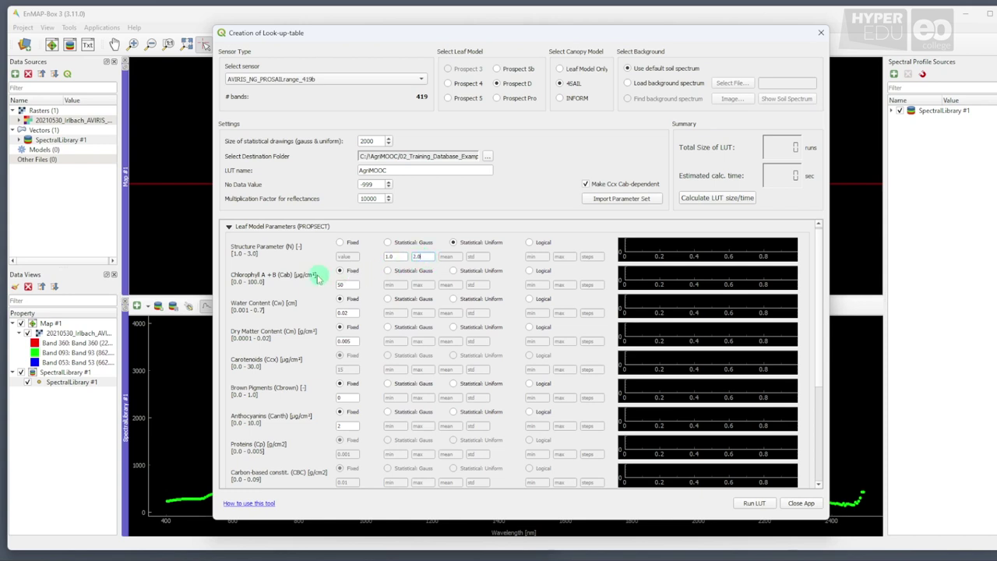
# Draw chlorophyll content Cab uniformly between 0.0 and 70.0
pyautogui.click(471, 274)
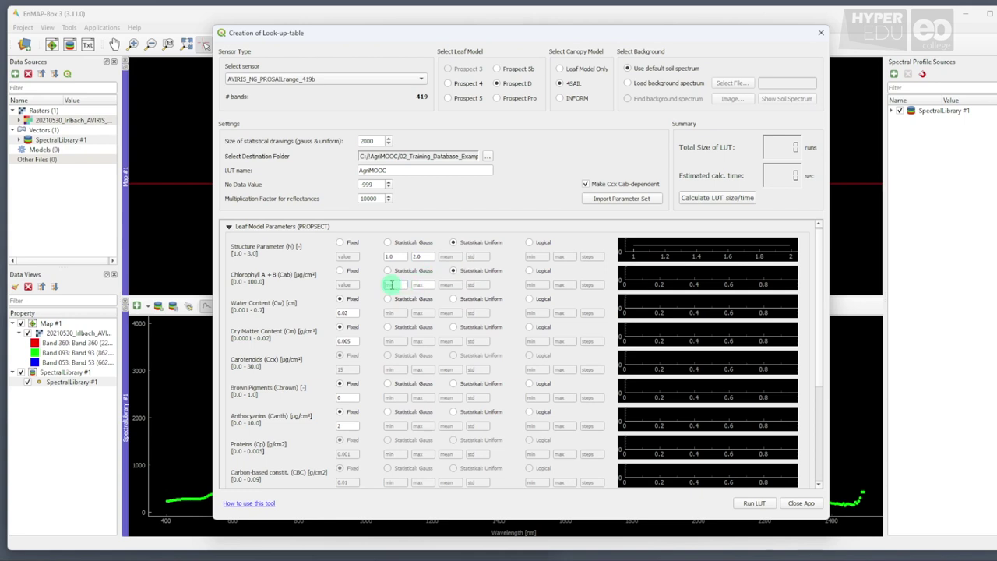
pyautogui.click(392, 284)
pyautogui.write('0.0')
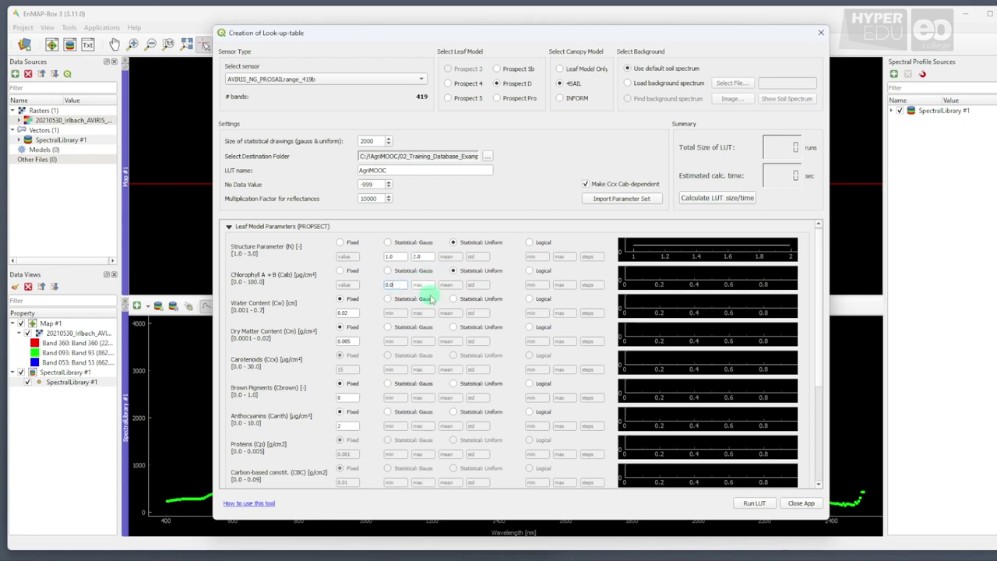
pyautogui.click(421, 284)
pyautogui.write('1')
pyautogui.write('0')
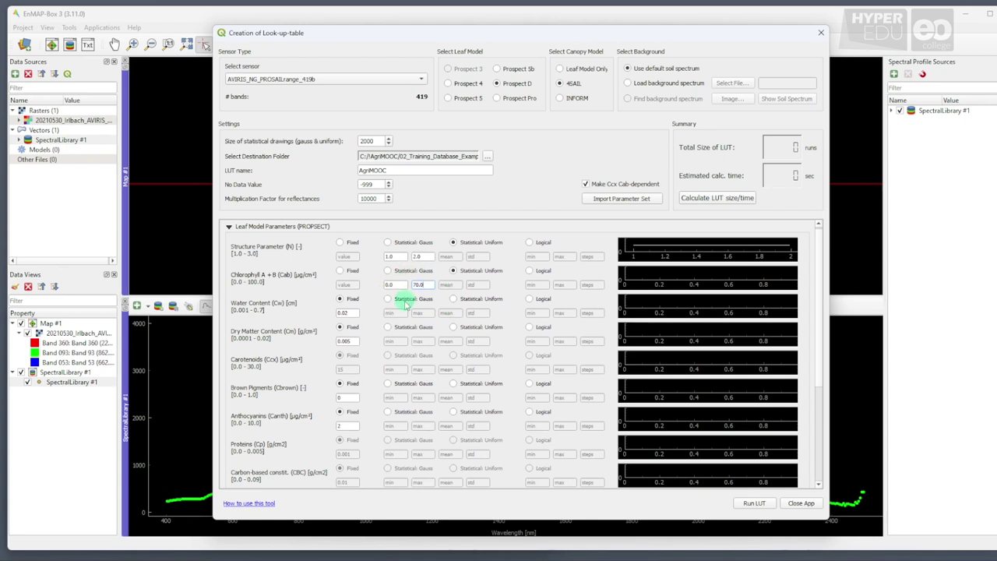
# Draw water content Cw uniformly between 0.001 and 0.04
pyautogui.click(460, 300)
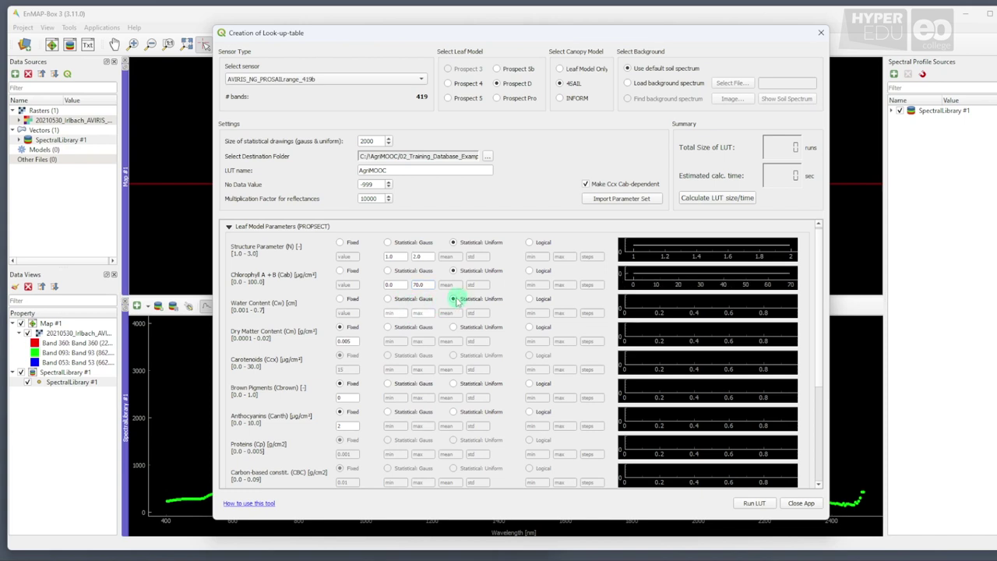
pyautogui.click(399, 313)
pyautogui.write('0')
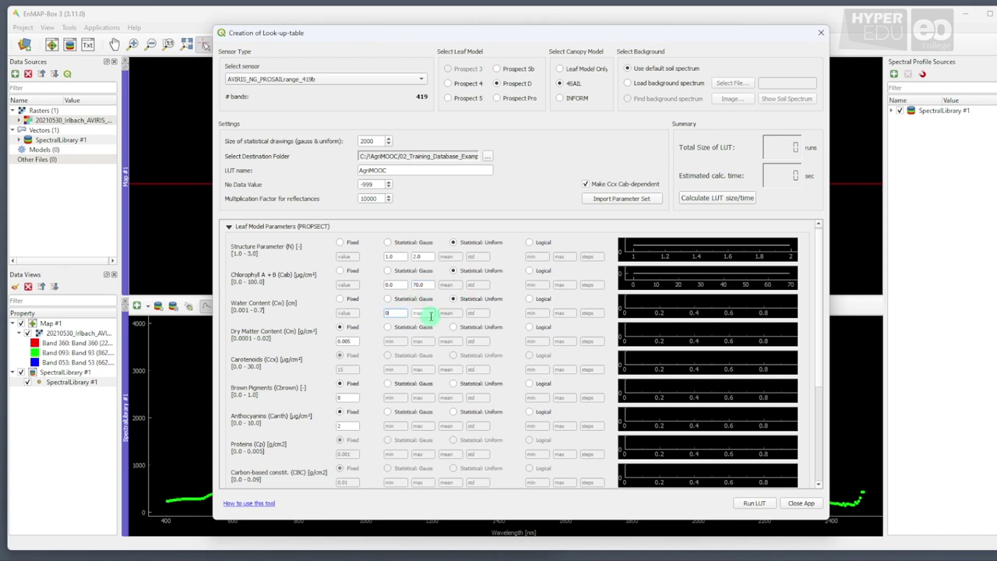
pyautogui.write('.001')
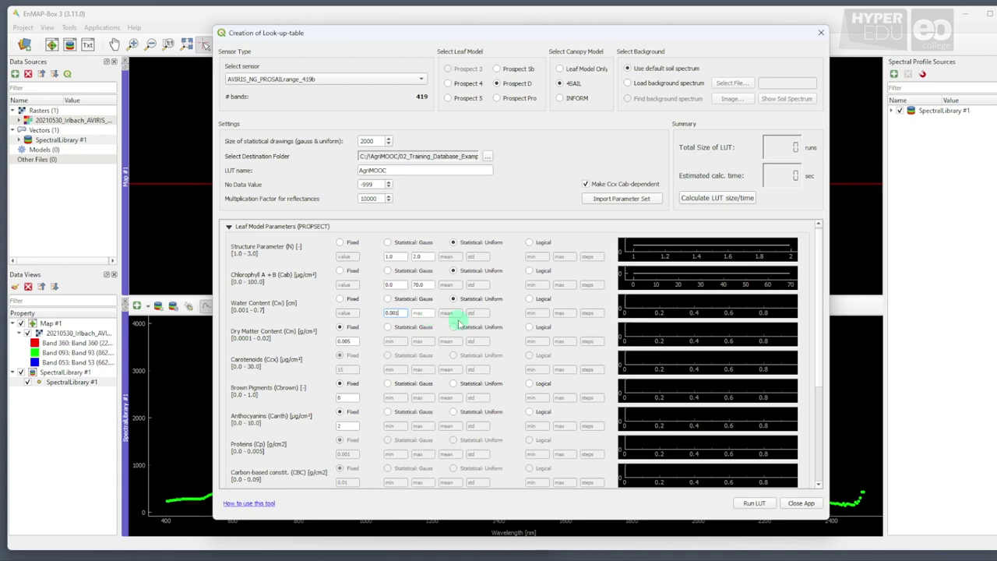
pyautogui.click(418, 312)
pyautogui.write('0.0')
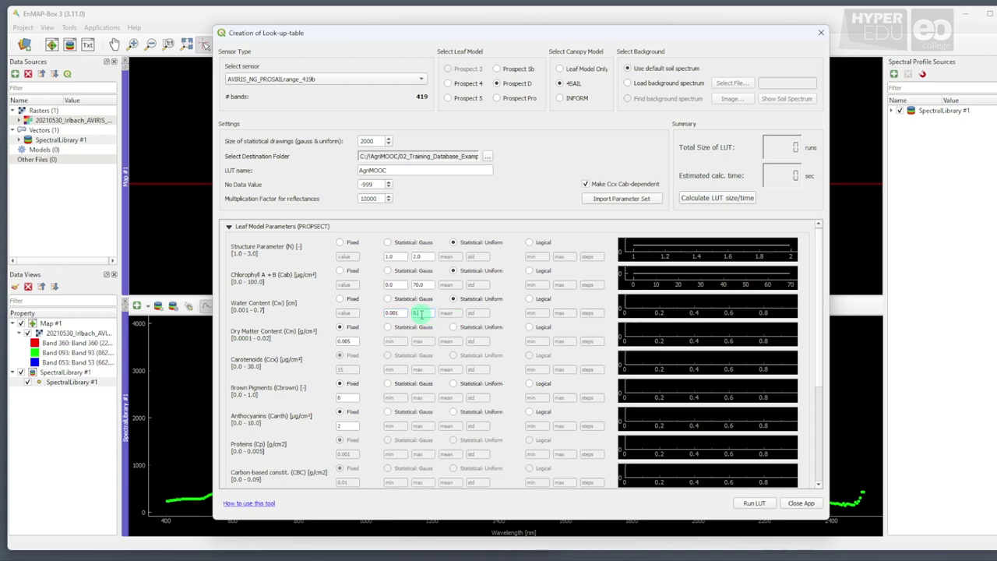
pyautogui.write('4')
# Draw dry matter Cm uniformly between 0.002 and 0.01
pyautogui.click(466, 328)
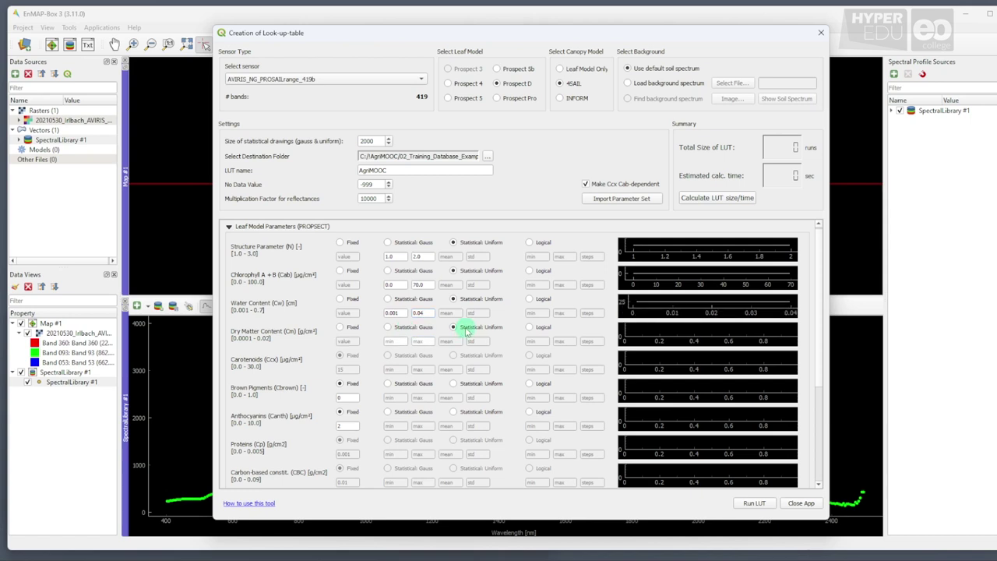
pyautogui.click(404, 341)
pyautogui.write('0.002')
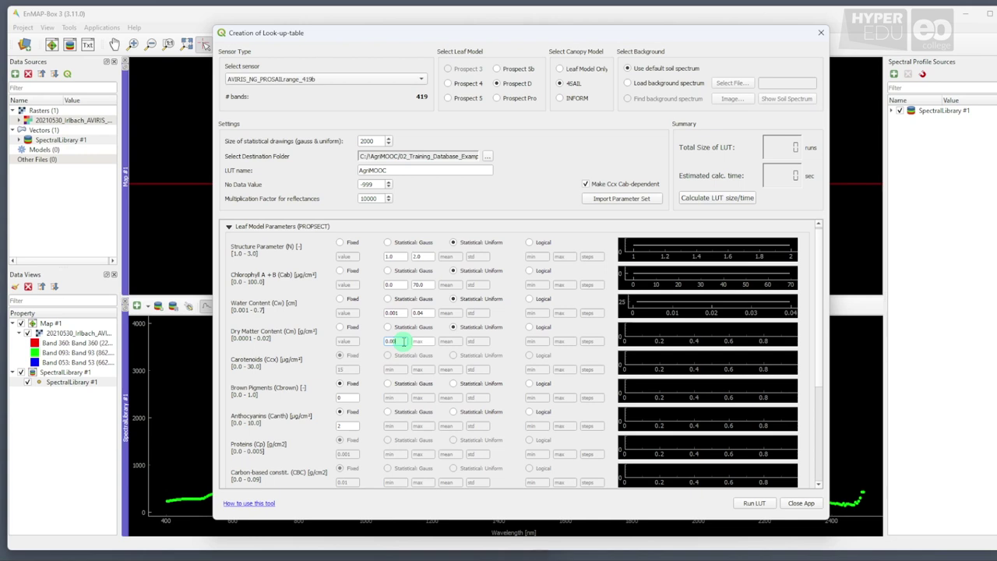
pyautogui.click(414, 343)
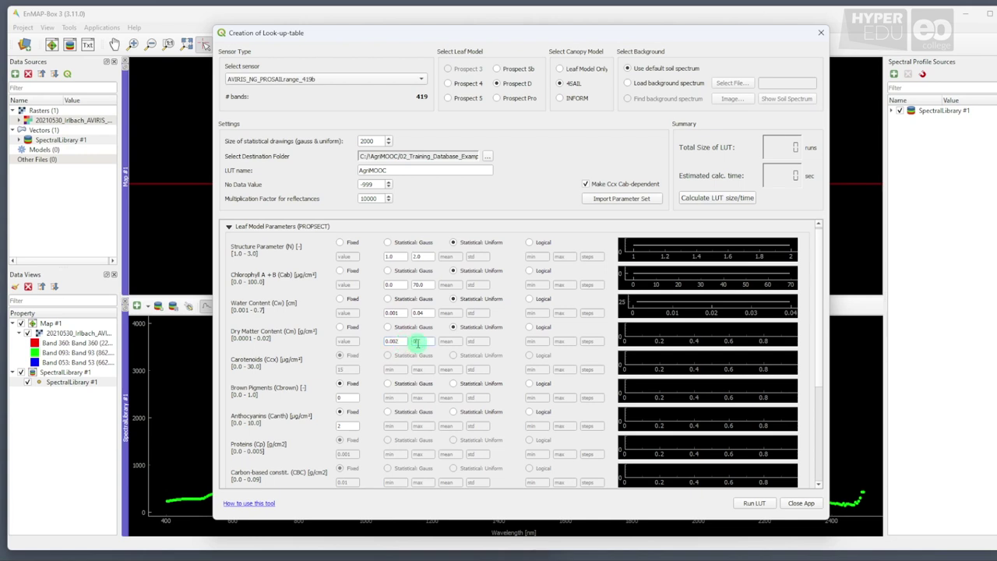
pyautogui.write('0.01')
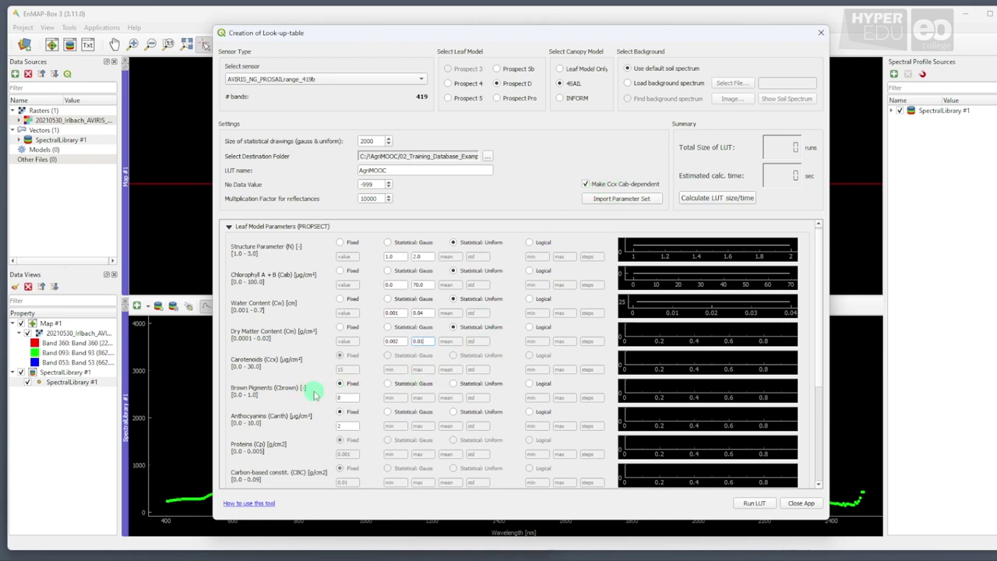
# Draw brown pigments Cbrown uniformly between 0.0 and 0.4
pyautogui.click(455, 385)
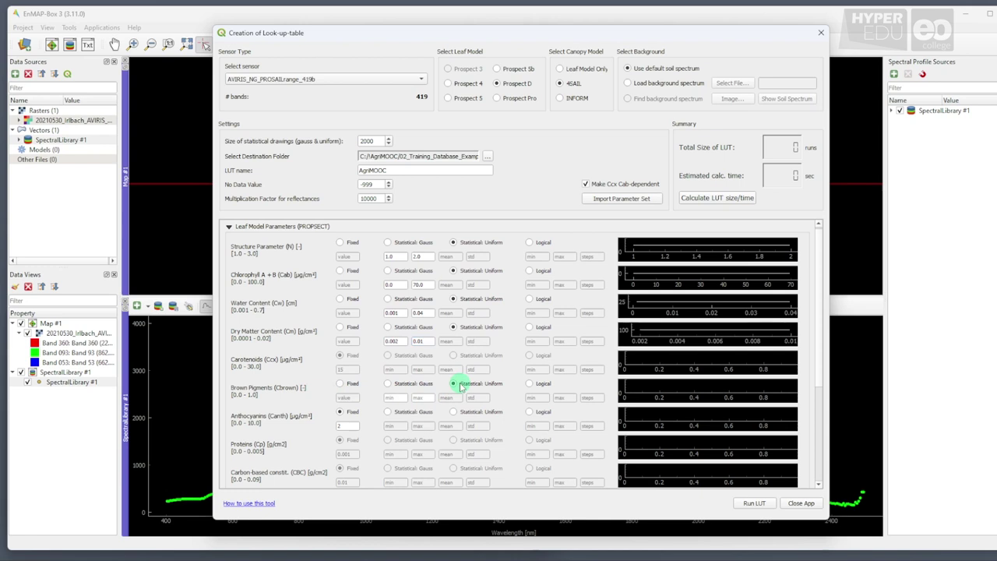
pyautogui.click(399, 397)
pyautogui.write('0.0')
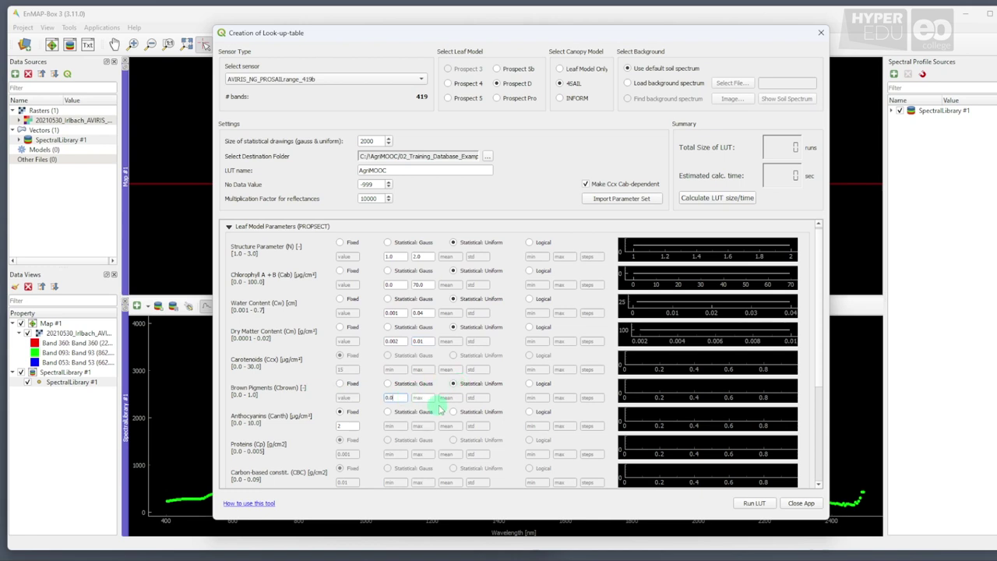
pyautogui.click(423, 397)
pyautogui.write('0.4')
# Draw anthocyanins Canth uniformly between 1.0 and 2.0
pyautogui.click(463, 413)
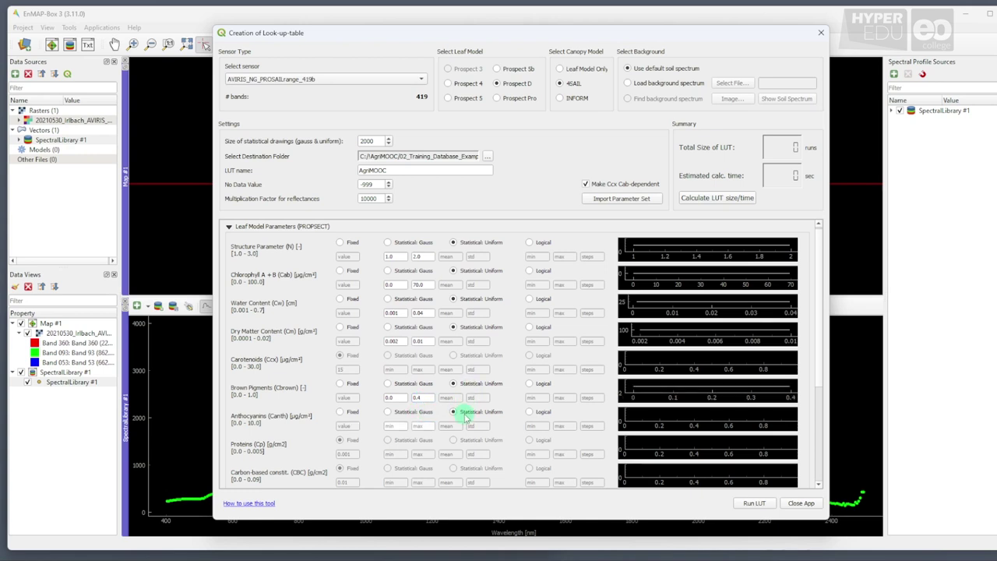
pyautogui.click(395, 426)
pyautogui.write('1.0')
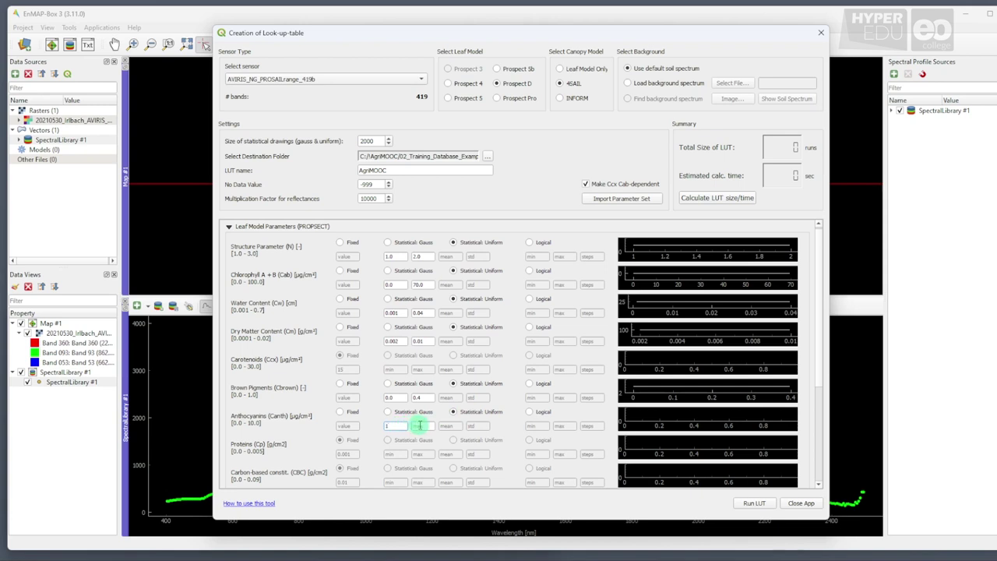
pyautogui.click(427, 426)
pyautogui.write('2')
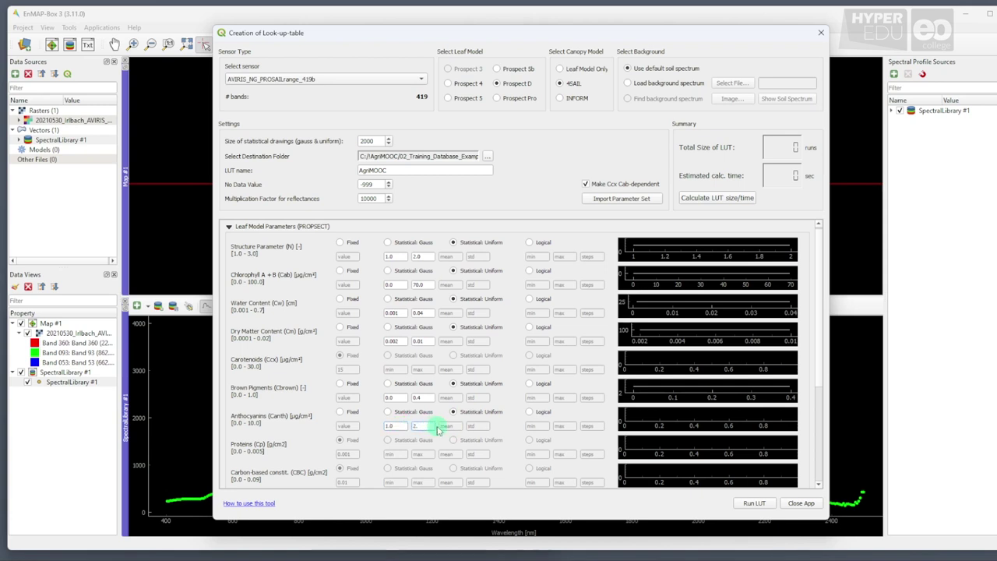
pyautogui.write('.0')
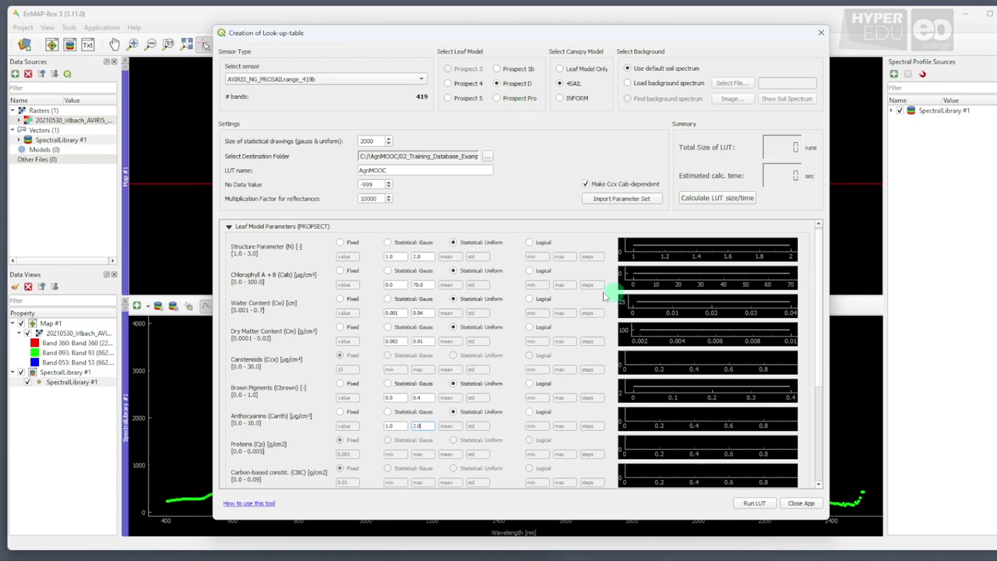
# Show the 4SAIL canopy parameters and give LAI a Gaussian distribution: 0.5–7.5, mean 4, std 2
pyautogui.scroll(-10, 822, 354)
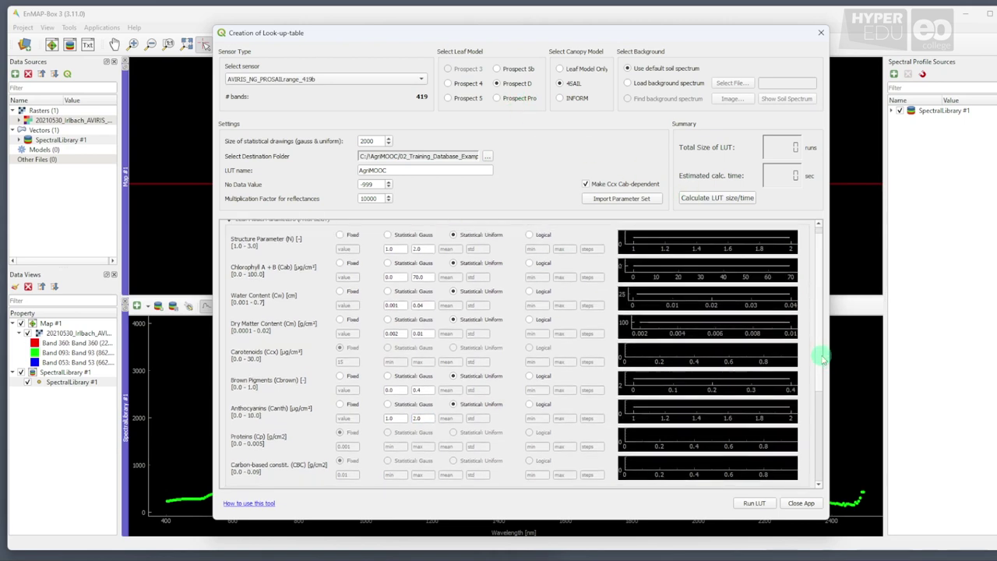
pyautogui.click(228, 228)
pyautogui.click(229, 242)
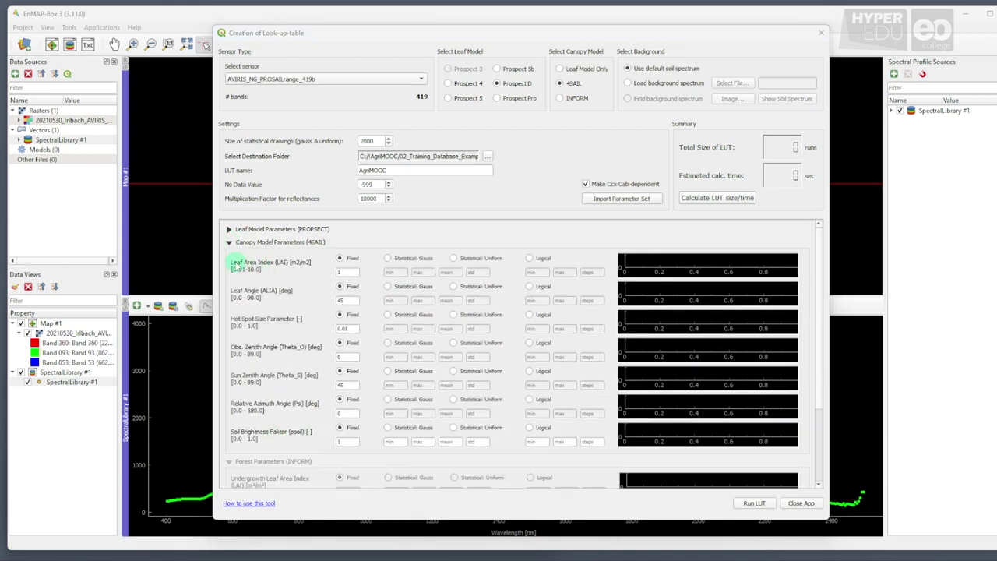
pyautogui.click(407, 262)
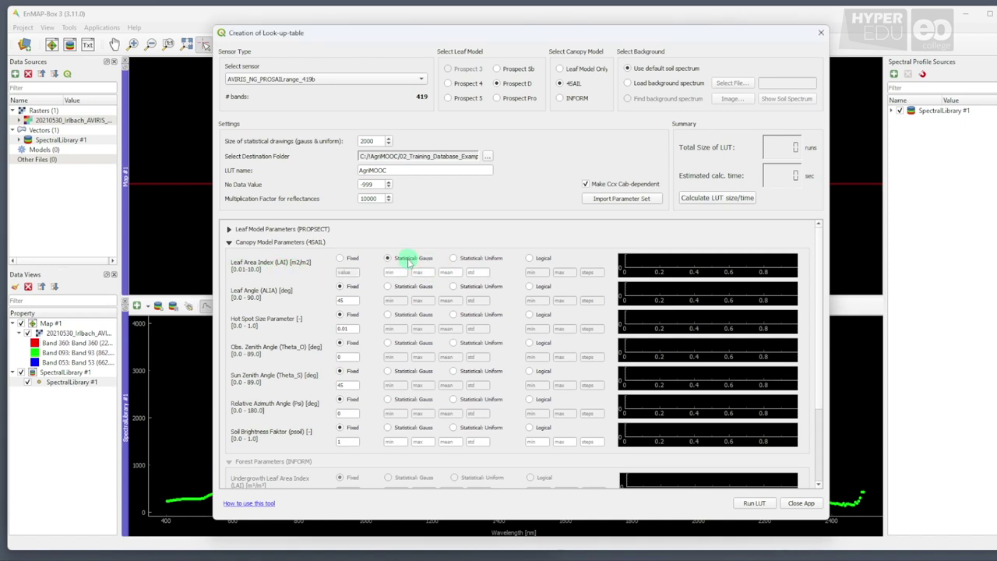
pyautogui.click(400, 272)
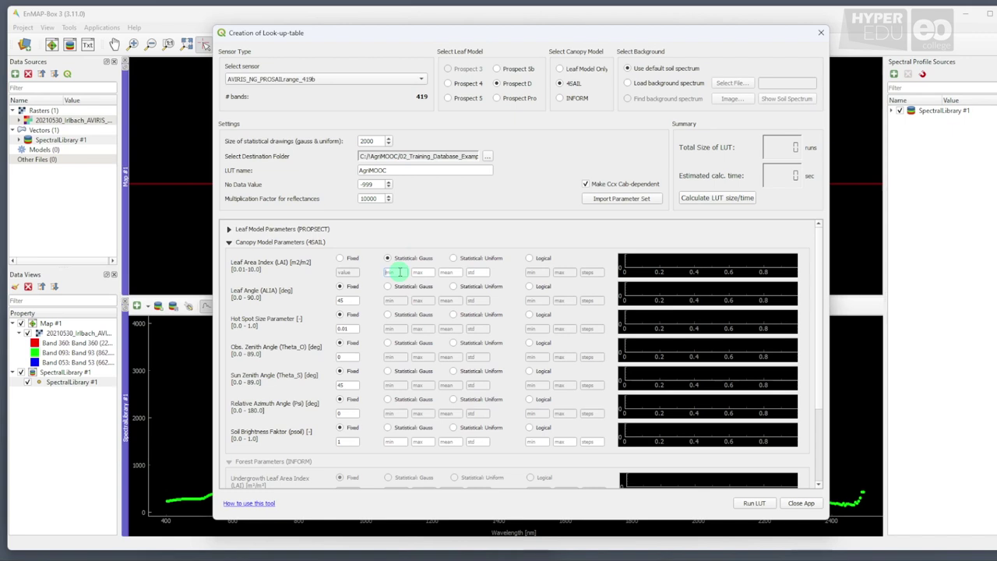
pyautogui.write('0.1')
pyautogui.click(421, 272)
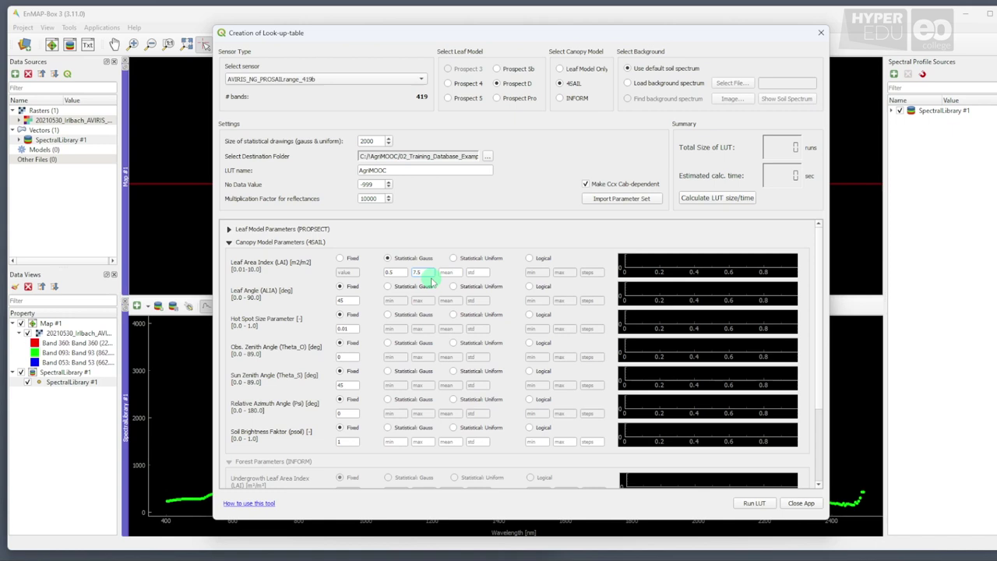
pyautogui.click(444, 273)
pyautogui.write('4.')
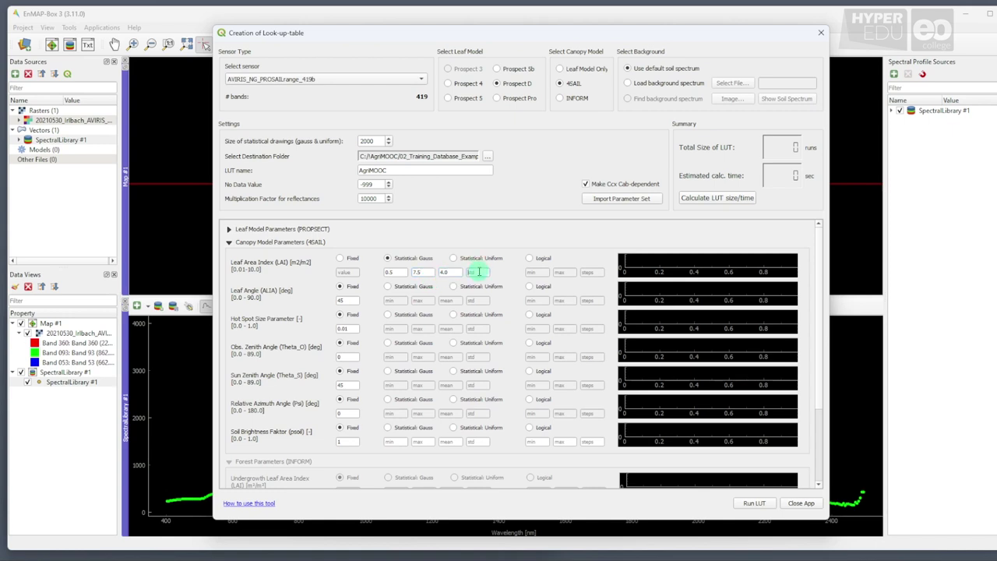
pyautogui.click(479, 272)
pyautogui.write('2')
pyautogui.doubleClick(343, 301)
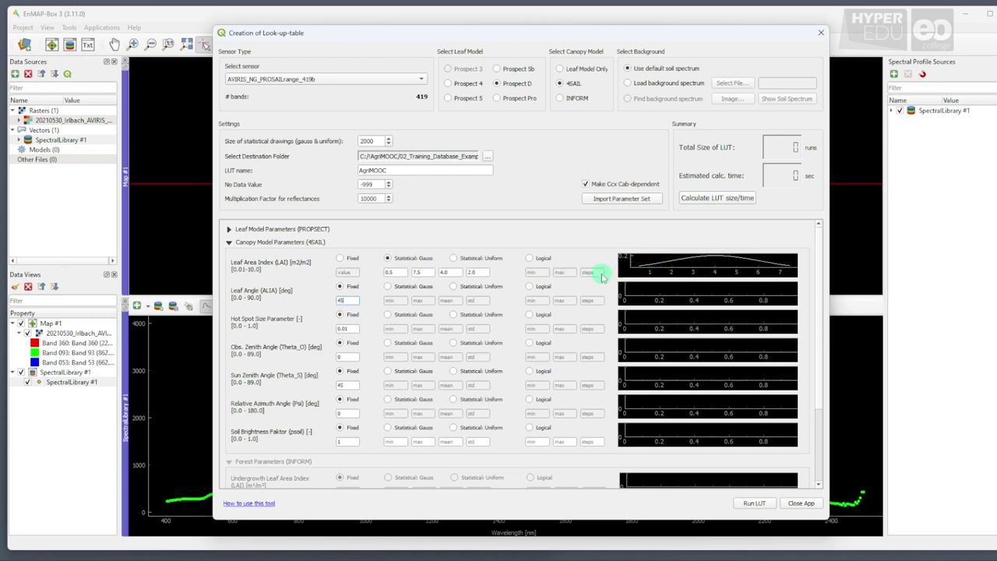
# Give leaf angle a Gaussian distribution from 30 to 70 with mean 45 and std 15
pyautogui.click(411, 287)
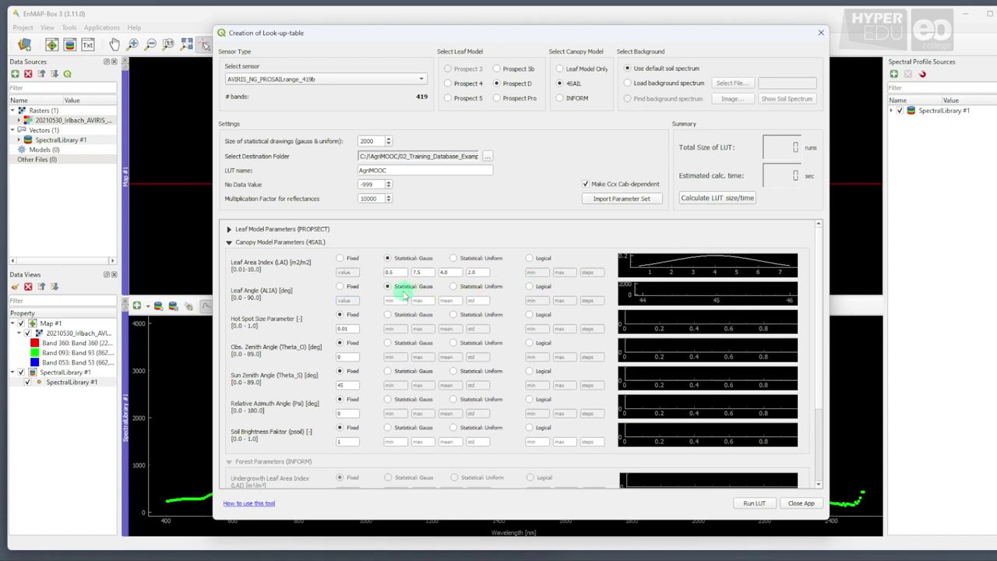
pyautogui.click(396, 300)
pyautogui.write('30')
pyautogui.click(416, 301)
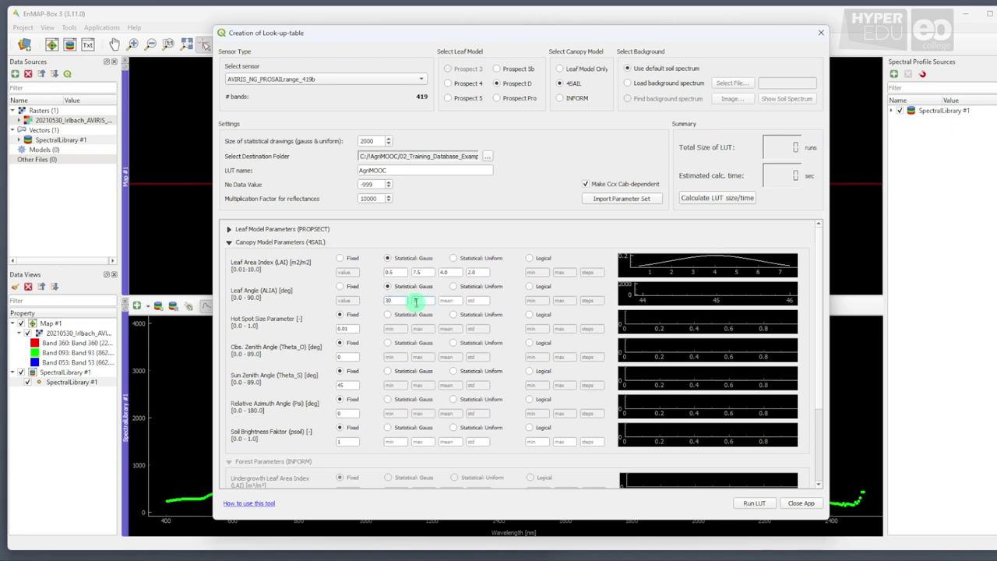
pyautogui.write('70')
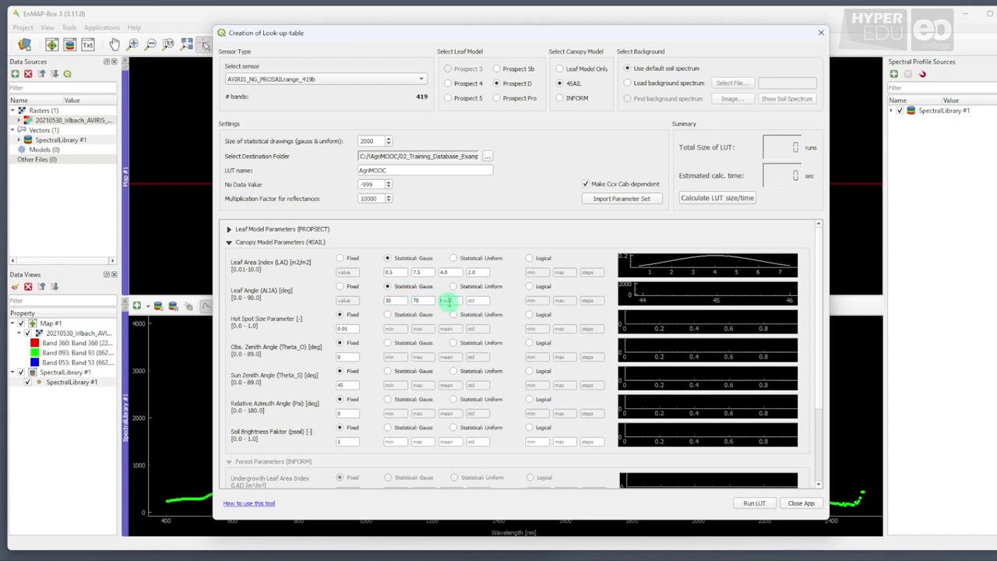
pyautogui.click(447, 302)
pyautogui.write('45')
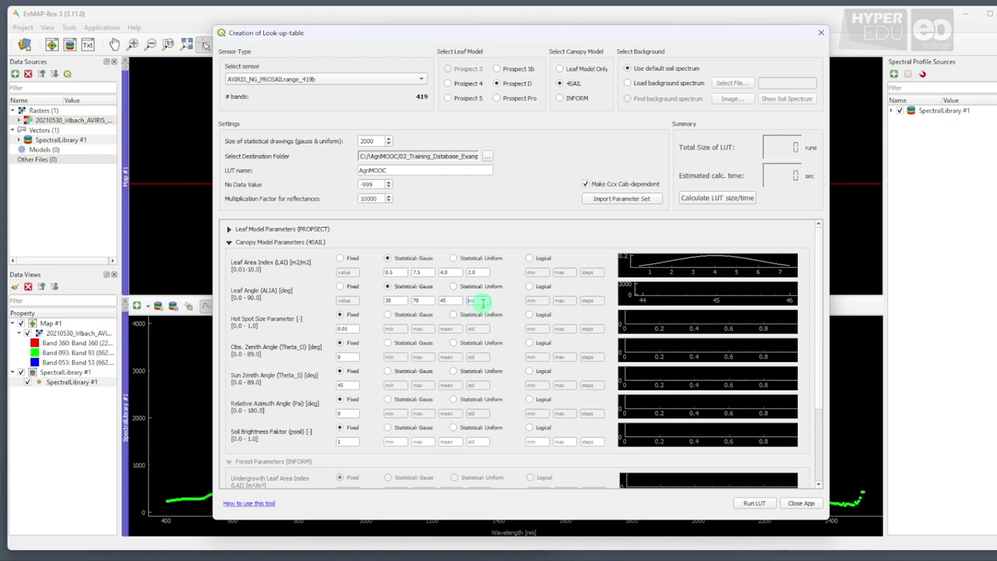
pyautogui.click(477, 301)
pyautogui.write('15')
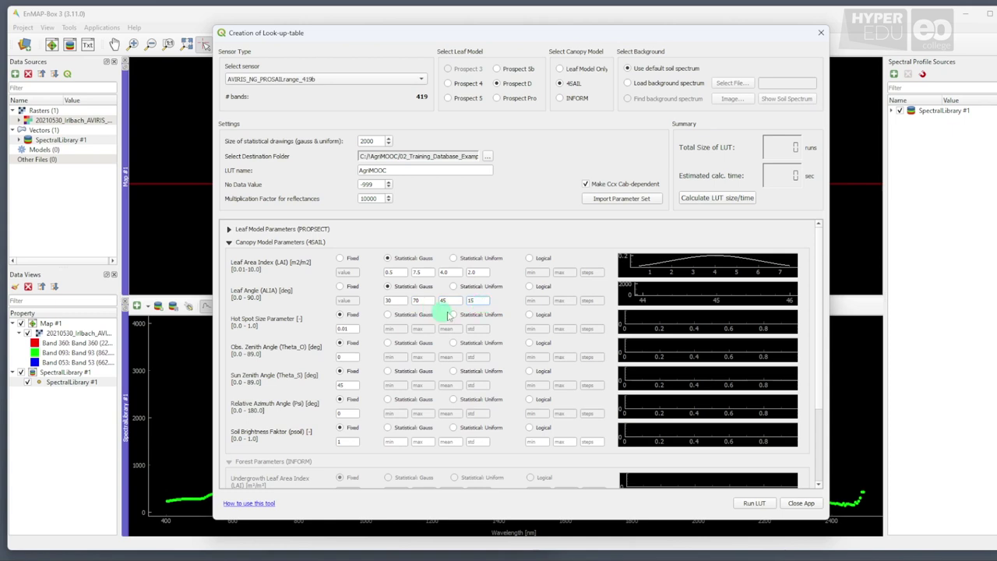
# Make hot spot uniform from 0.01 to 0.5 and fix the sun zenith angle at 30
pyautogui.click(454, 314)
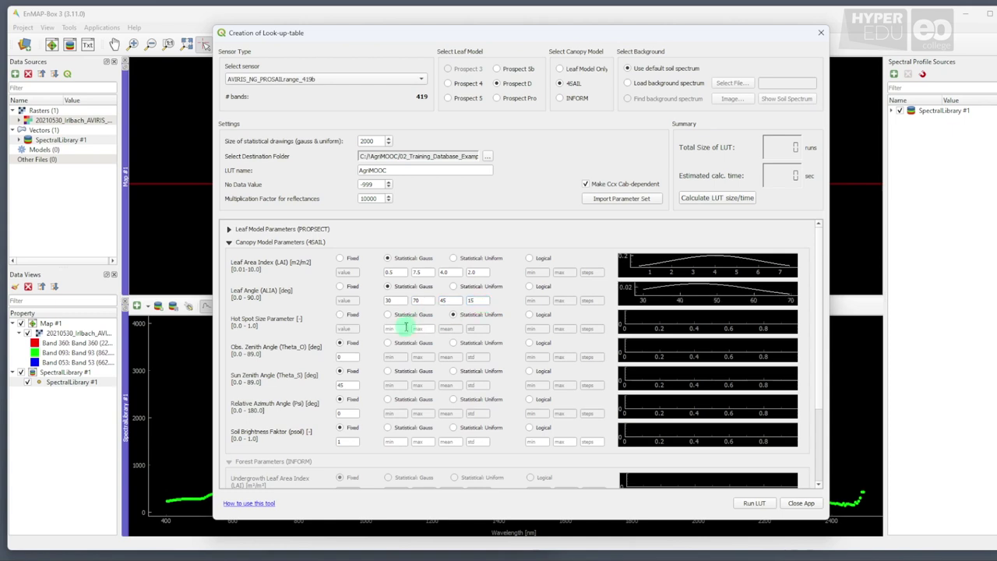
pyautogui.click(404, 329)
pyautogui.write('0.01')
pyautogui.click(427, 329)
pyautogui.write('0.')
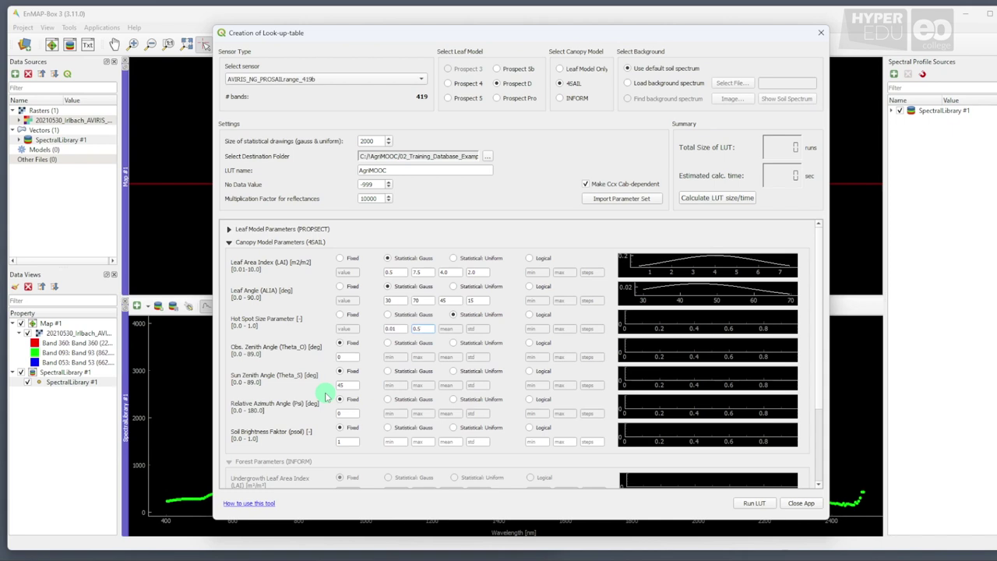
pyautogui.click(347, 387)
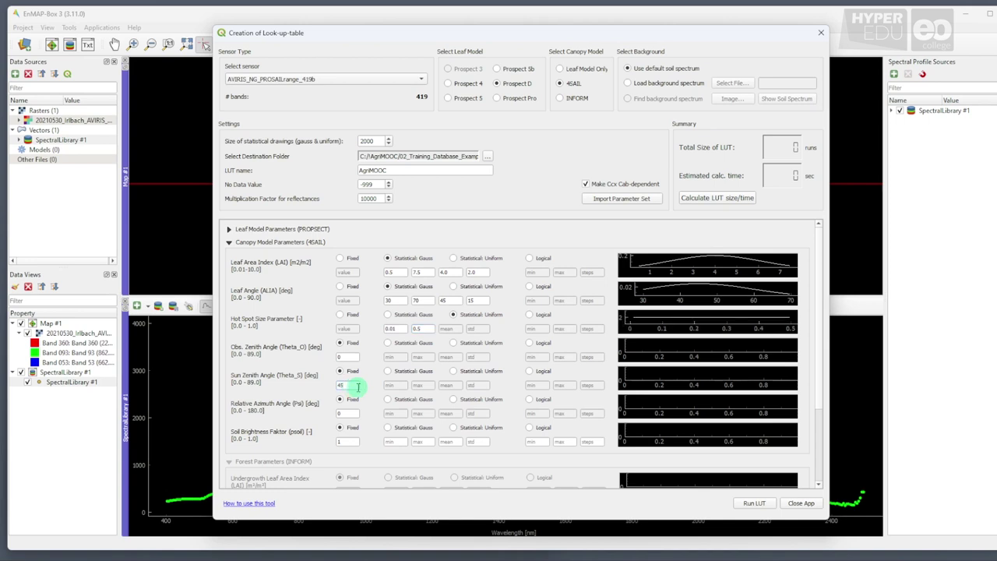
pyautogui.write('30')
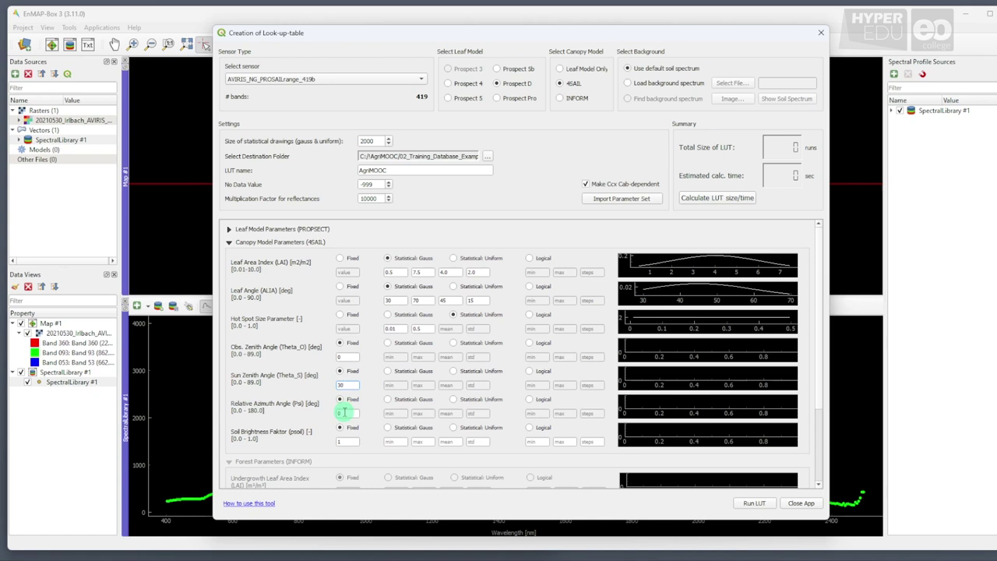
# Make soil brightness uniformly distributed from 0 to 1
pyautogui.click(453, 427)
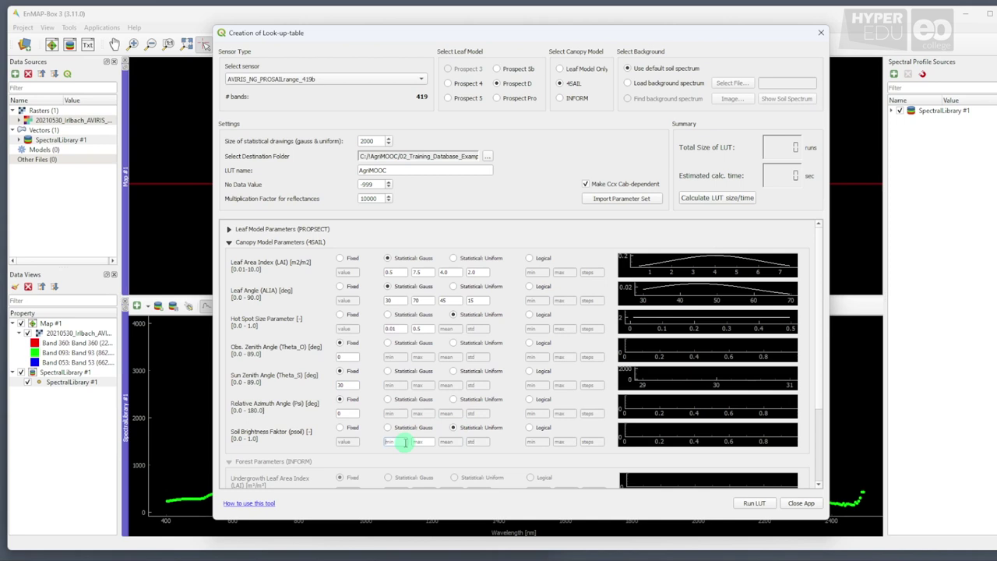
pyautogui.write('0')
pyautogui.click(417, 442)
pyautogui.write('1')
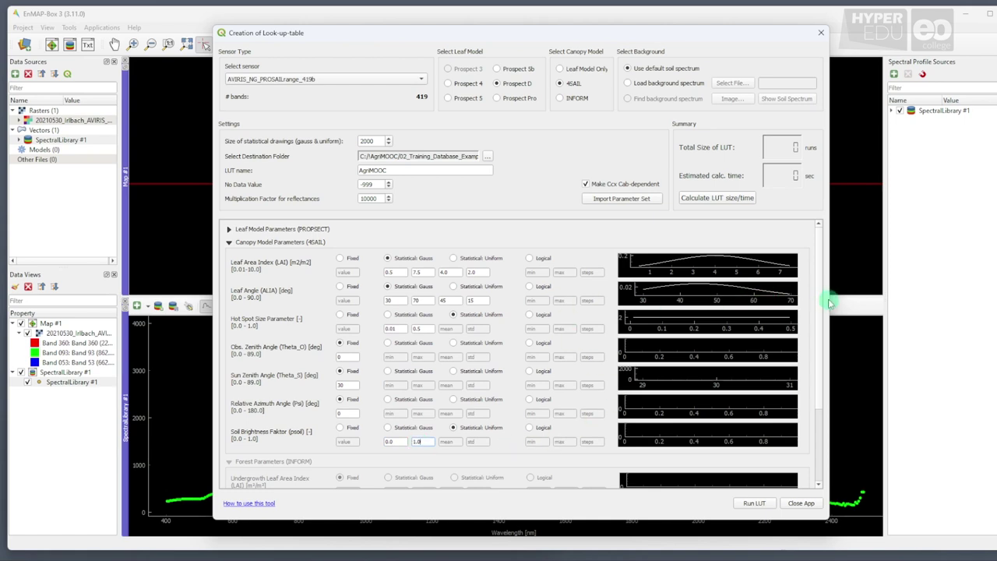
# Calculate the LUT estimate (2000 runs, about 7.3 s) and open the tool's online documentation
pyautogui.click(718, 199)
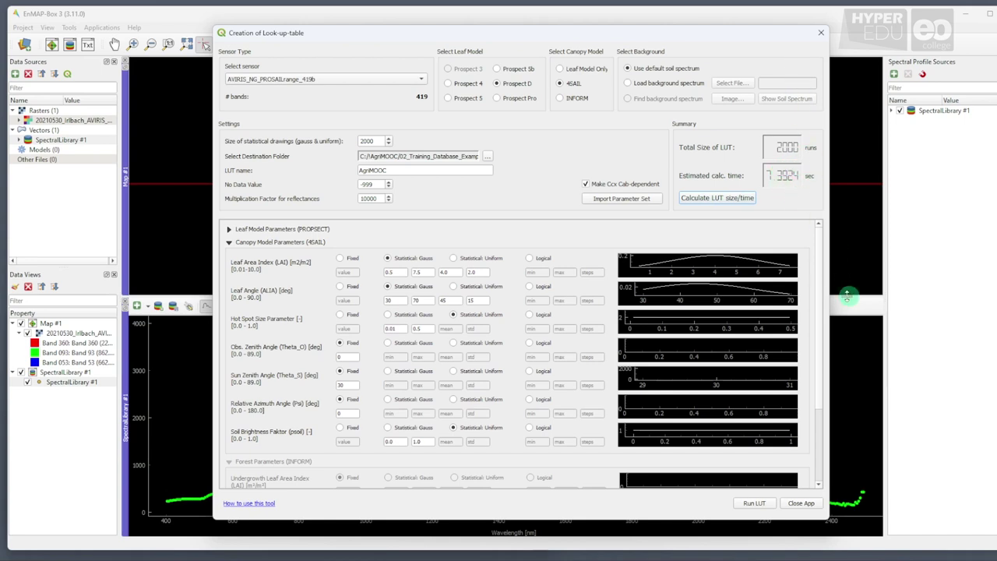
pyautogui.moveTo(823, 275); pyautogui.dragTo(824, 347)
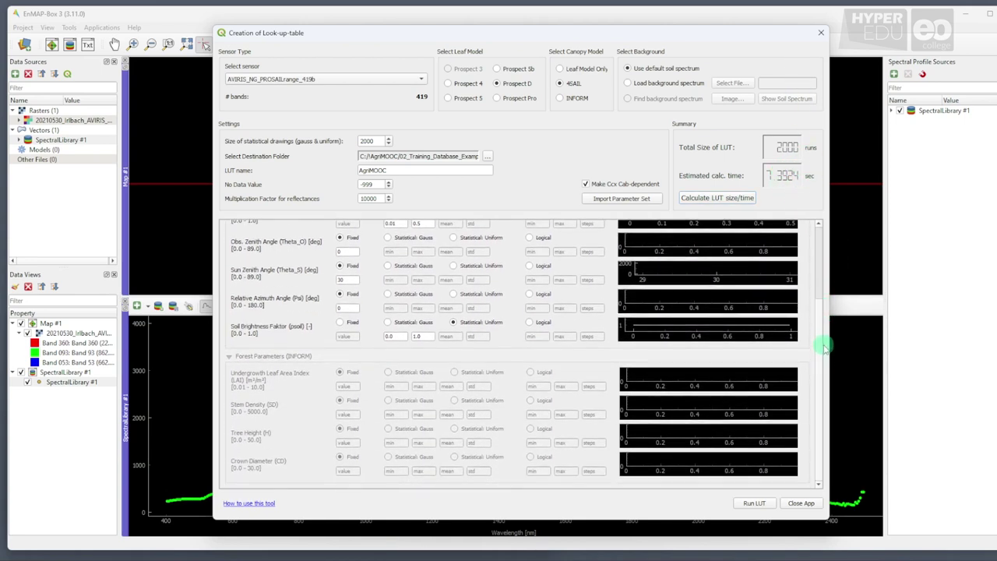
pyautogui.click(250, 503)
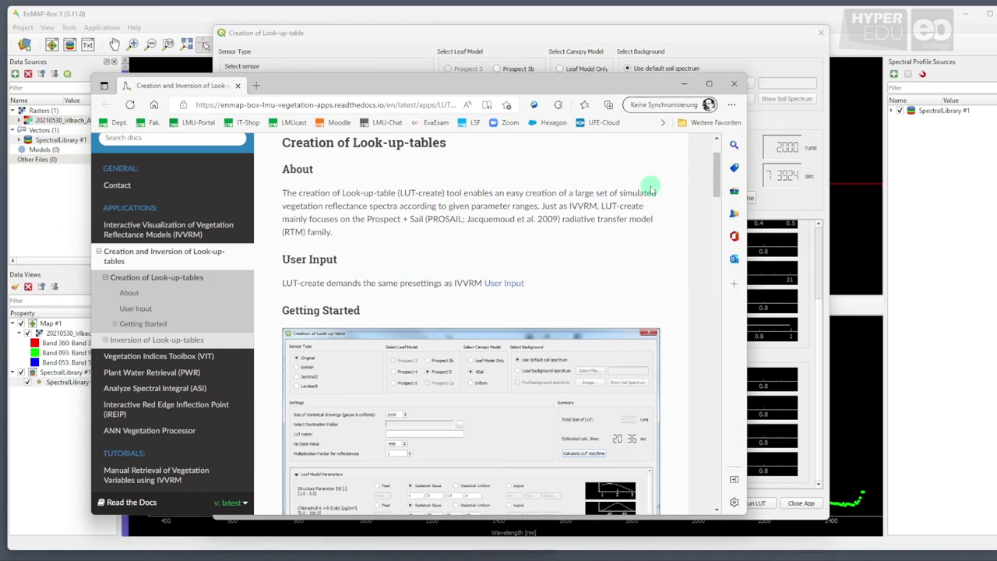
# Scroll the documentation to Model Parameter Range Settings, then close the browser window
pyautogui.moveTo(722, 172); pyautogui.dragTo(703, 251)
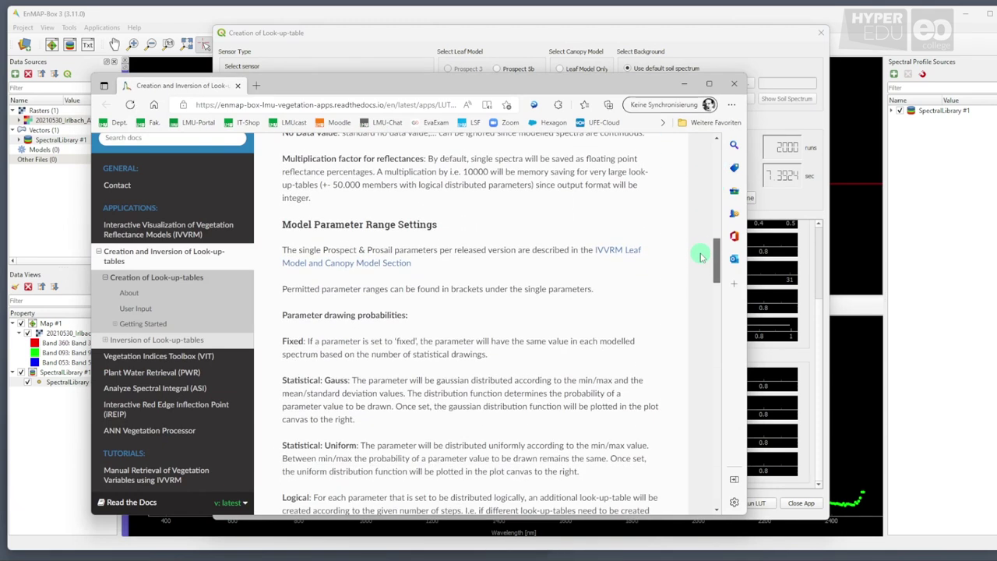
pyautogui.click(735, 84)
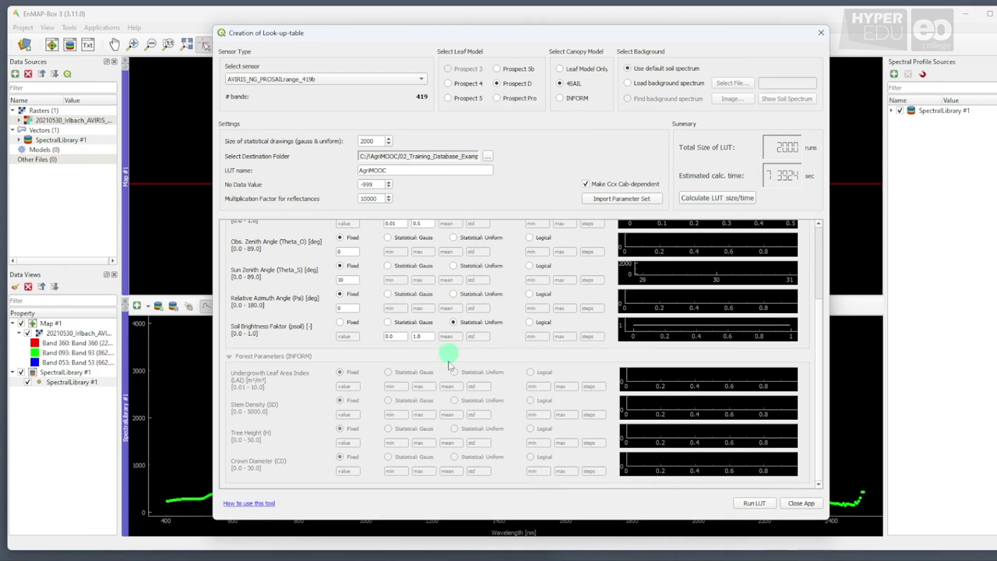
# Run the 2000-spectra AgriMOOC LUT, acknowledge the success message, and switch to the C:\!AgriMOOC folder
pyautogui.click(754, 503)
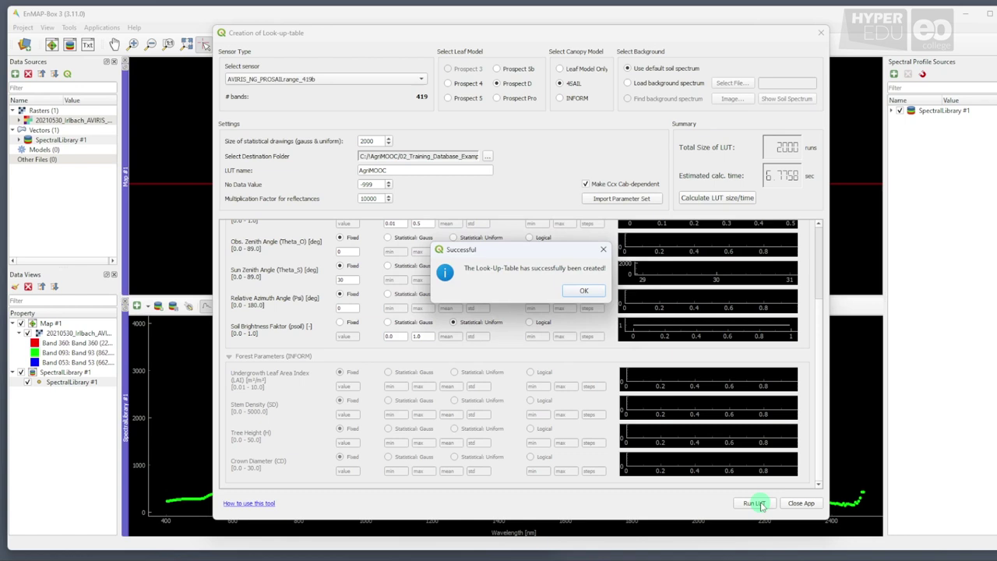
pyautogui.click(586, 293)
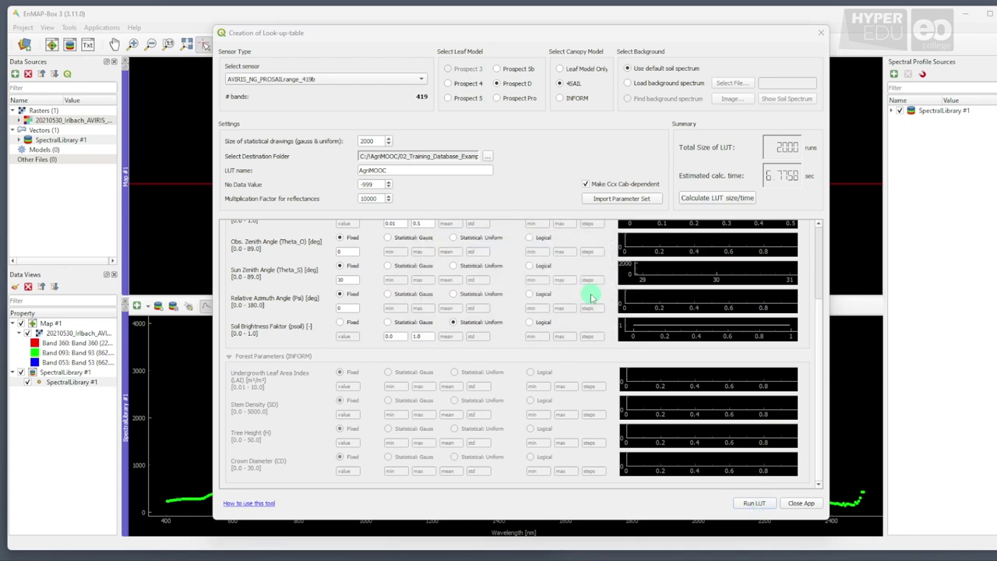
pyautogui.hotkey('alt', 'Tab')
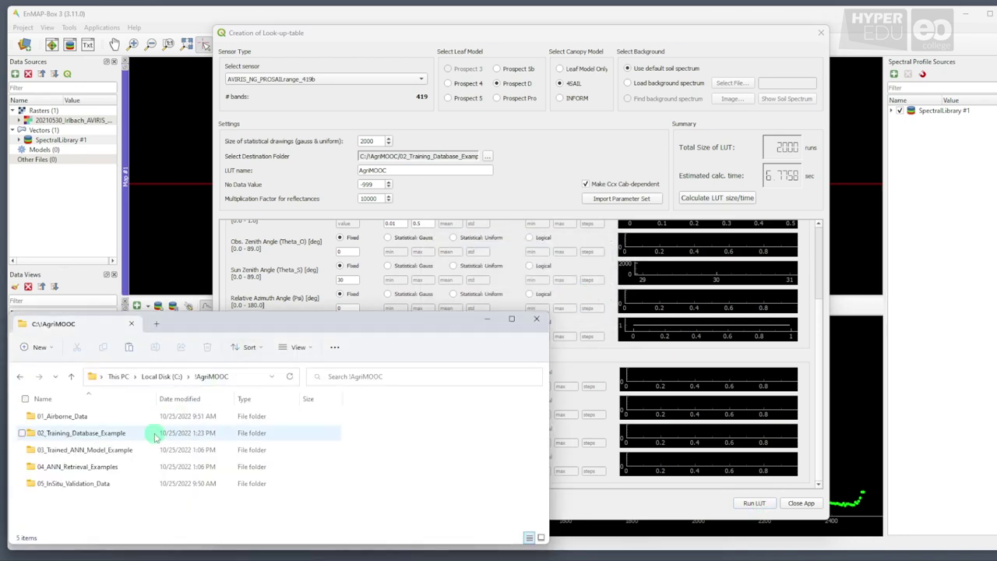
# Open 02_Training_Database_Example to see AgriMOOC_00meta.lut, AgriMOOC_00paras.txt and AgriMOOC_0_0.npy
pyautogui.doubleClick(109, 433)
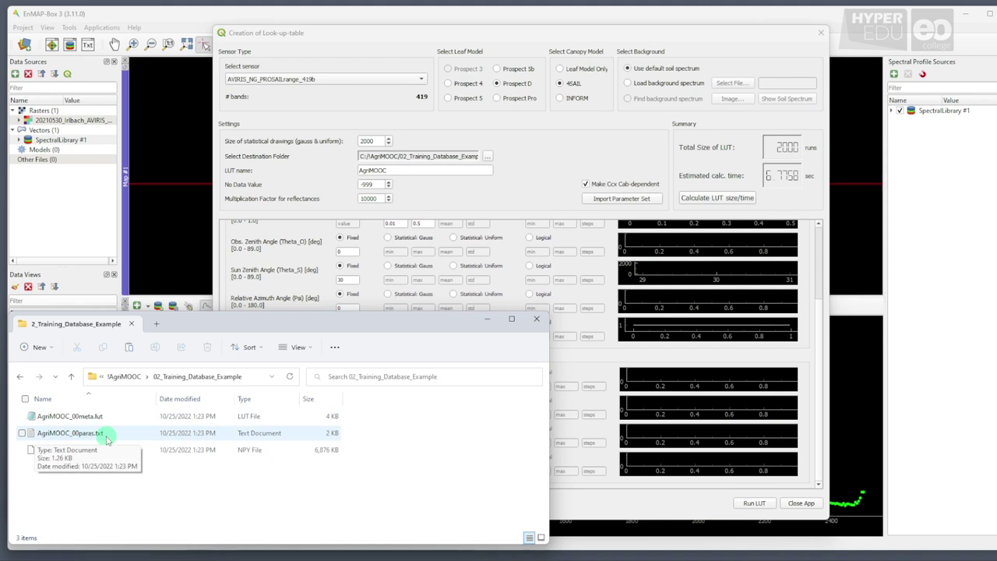
# Import AgriMOOC_00paras.txt from 02_Training_Database_Example as the parameter set, then close the LUT tool
pyautogui.click(603, 199)
pyautogui.click(366, 146)
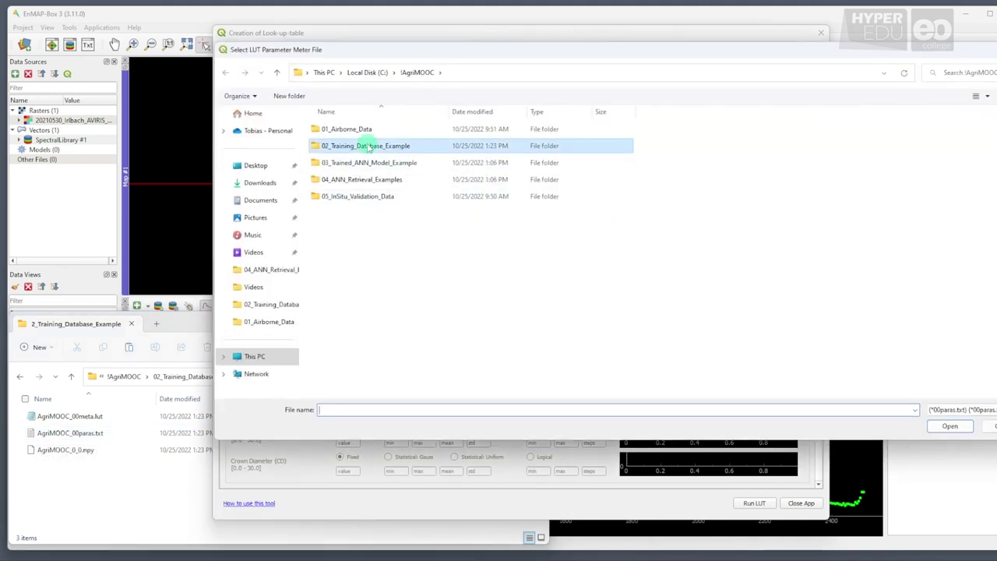
pyautogui.doubleClick(367, 146)
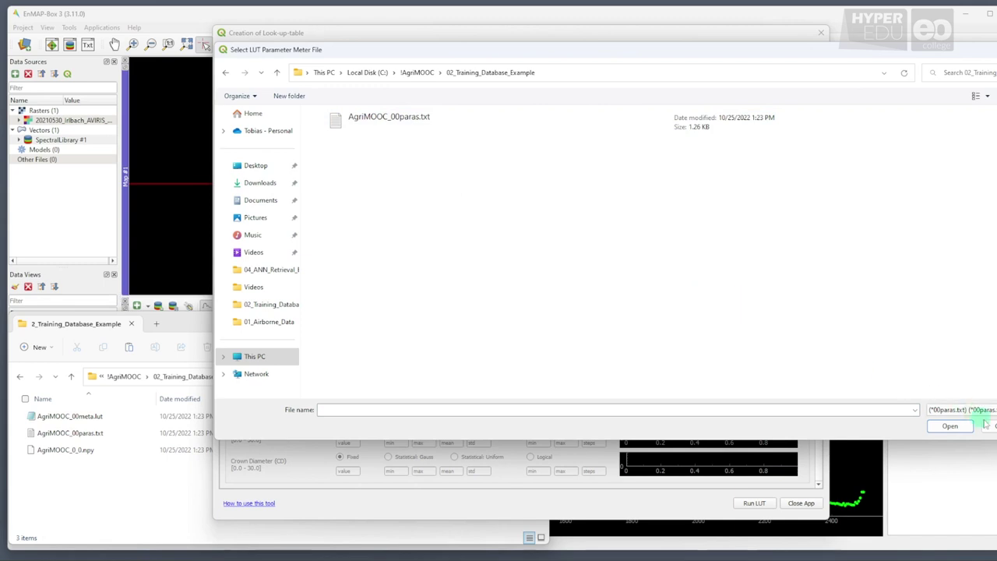
pyautogui.click(950, 427)
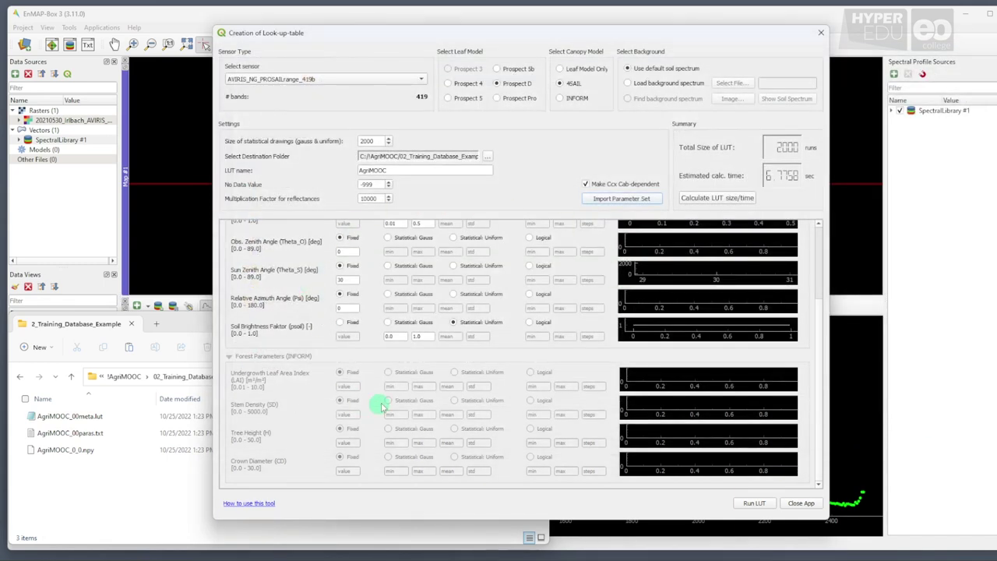
pyautogui.click(802, 503)
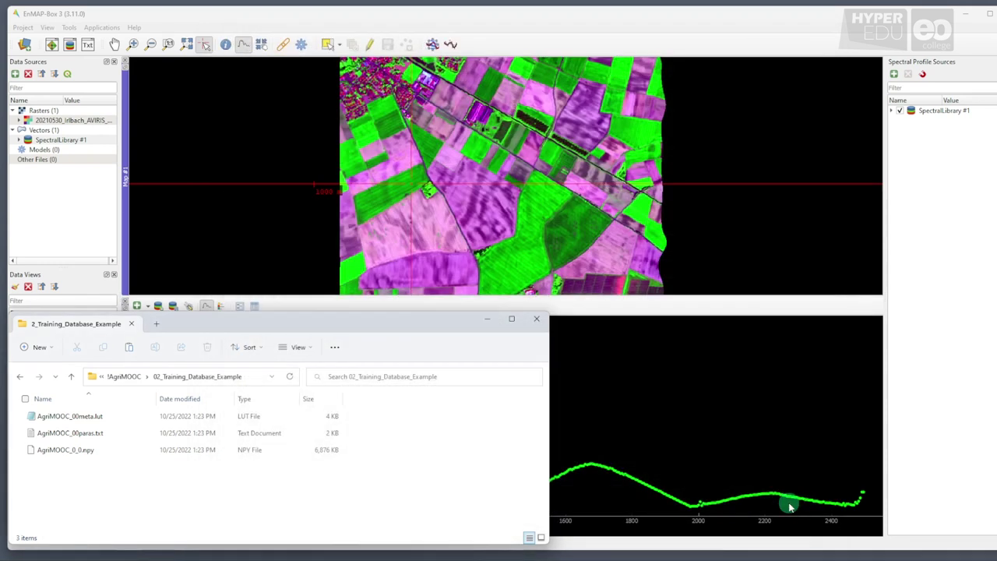